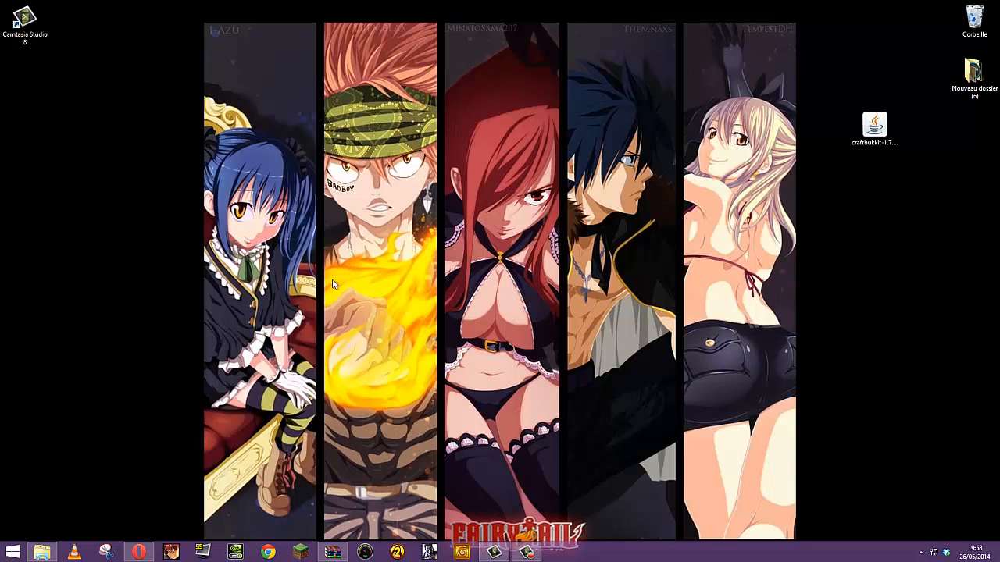
# Search Google for 'bukkit' and open the dl.bukkit.org CraftBukkit downloads page
pyautogui.click(138, 553)
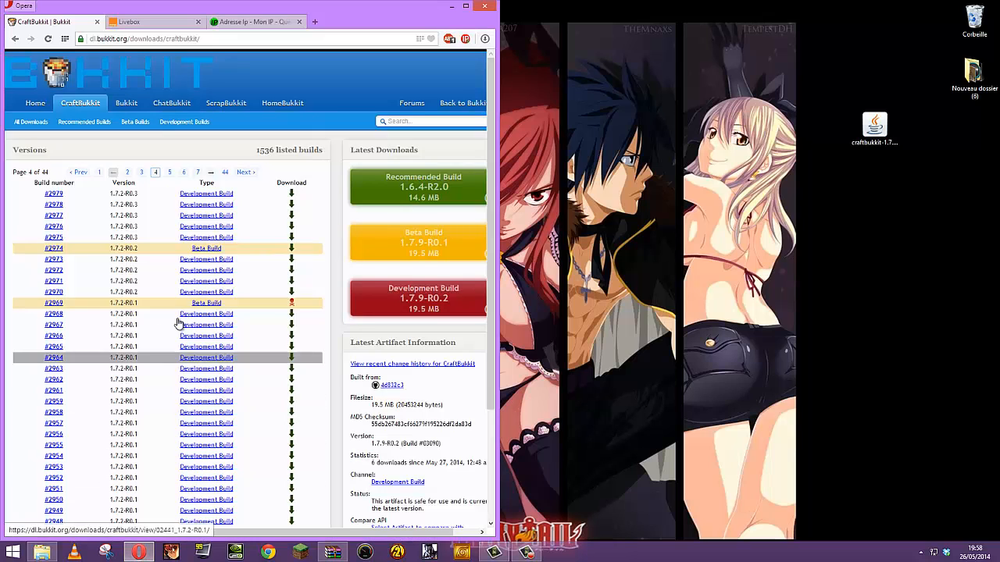
pyautogui.click(327, 42)
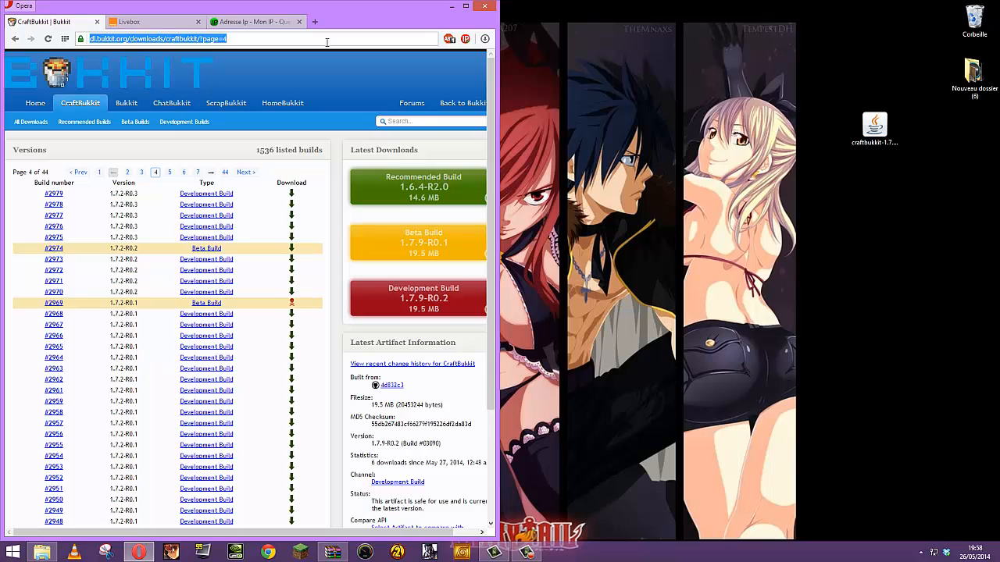
pyautogui.write('bukkit')
pyautogui.press('Return')
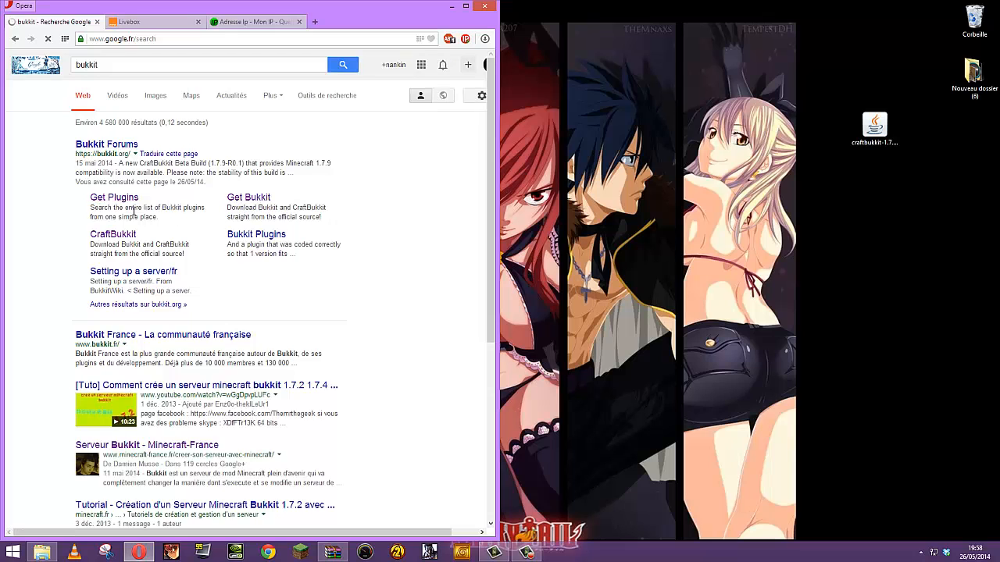
pyautogui.click(125, 239)
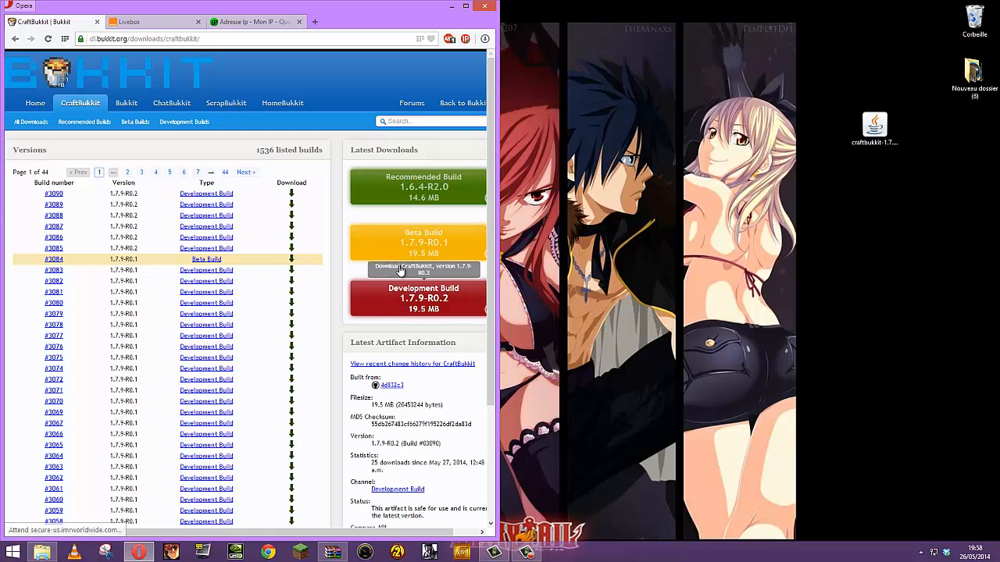
# Start downloading a CraftBukkit 1.7.2-R0.2 build from page 4 of the builds list
pyautogui.click(155, 173)
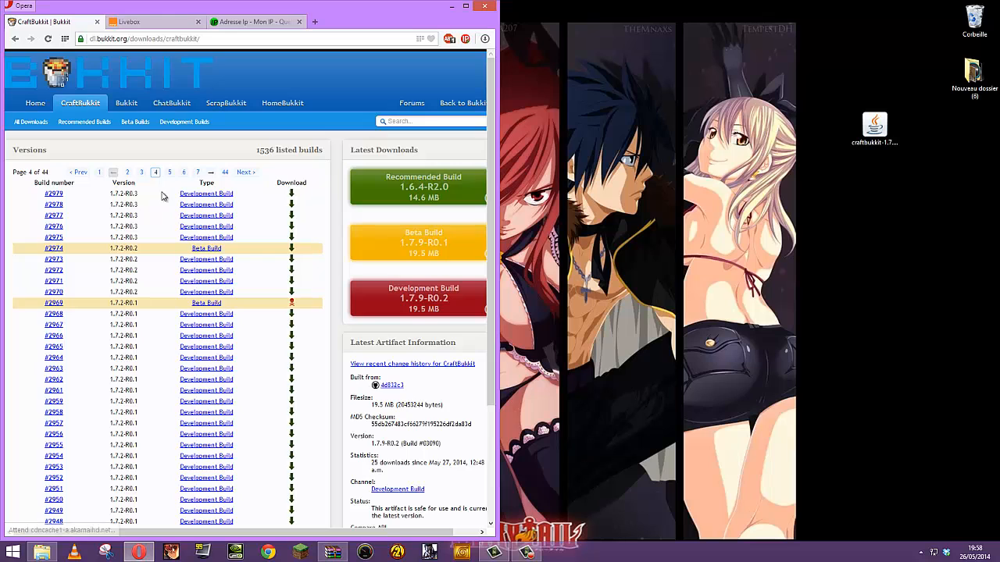
pyautogui.scroll(-3, 164, 203)
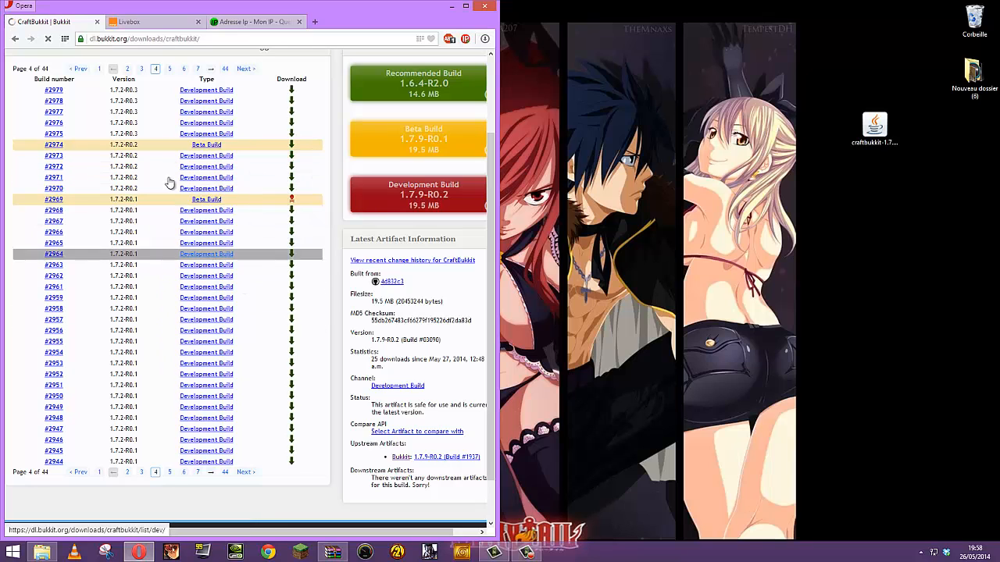
pyautogui.click(202, 134)
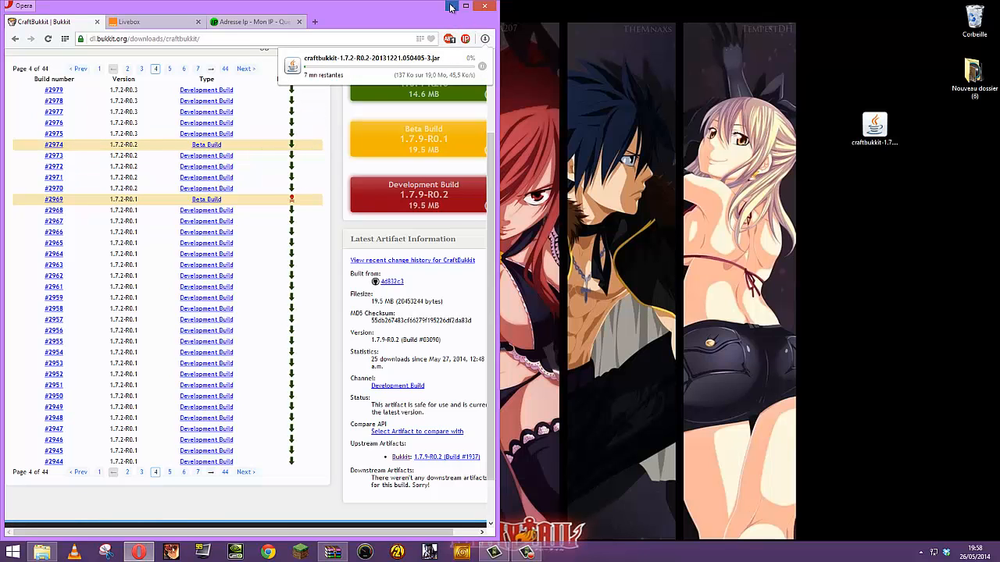
# Minimize Opera and move the craftbukkit jar to the desktop's top-right beside the Corbeille
pyautogui.click(451, 10)
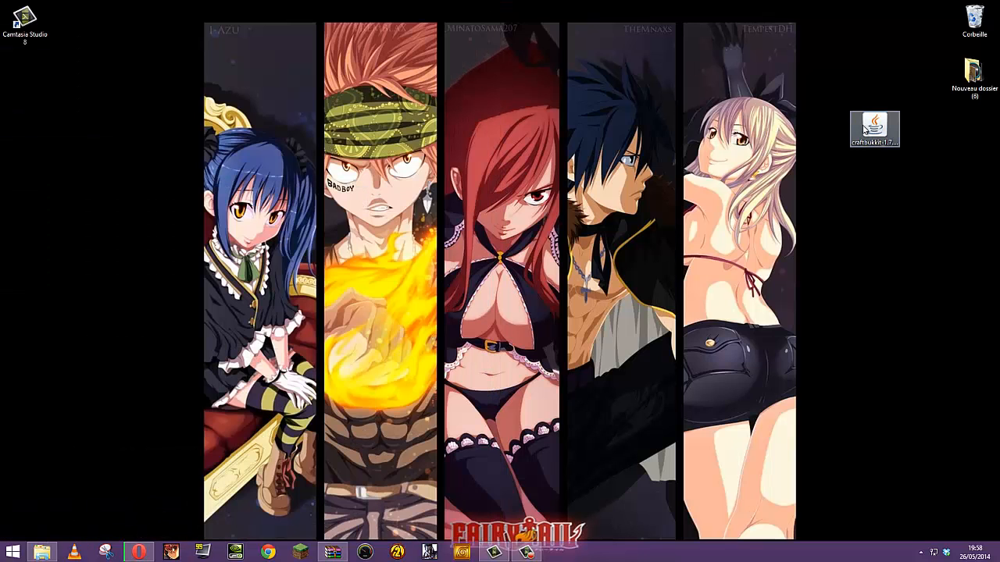
pyautogui.moveTo(874, 123); pyautogui.dragTo(925, 25)
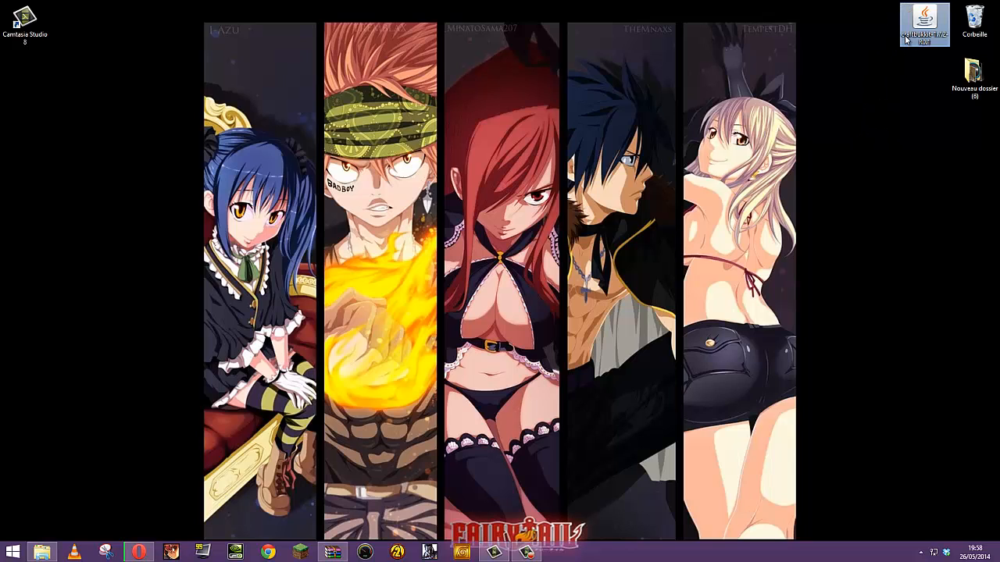
pyautogui.click(911, 80)
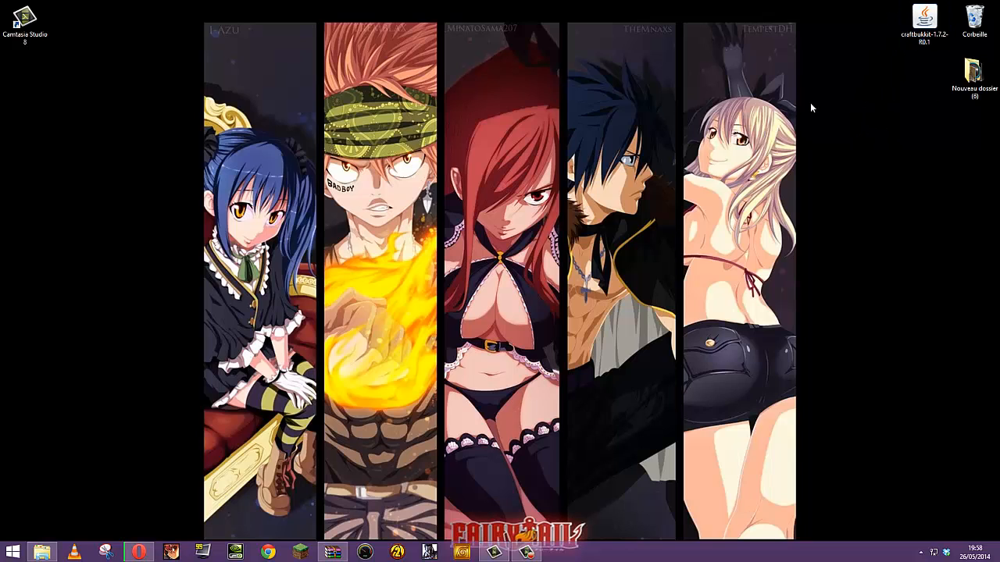
# Create a new desktop folder named 'serveur minecraft'
pyautogui.rightClick(913, 79)
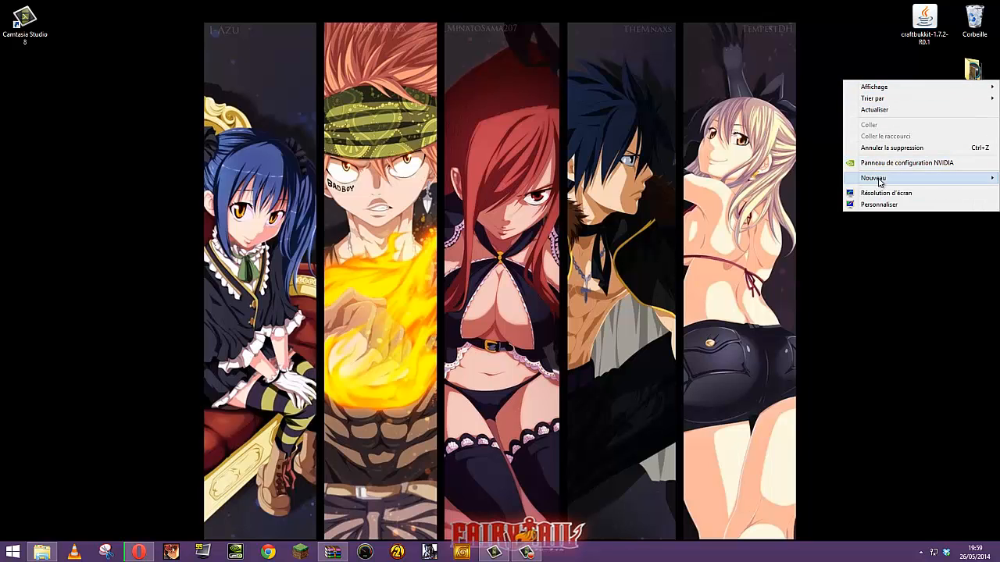
pyautogui.moveTo(880, 178)
pyautogui.click(786, 177)
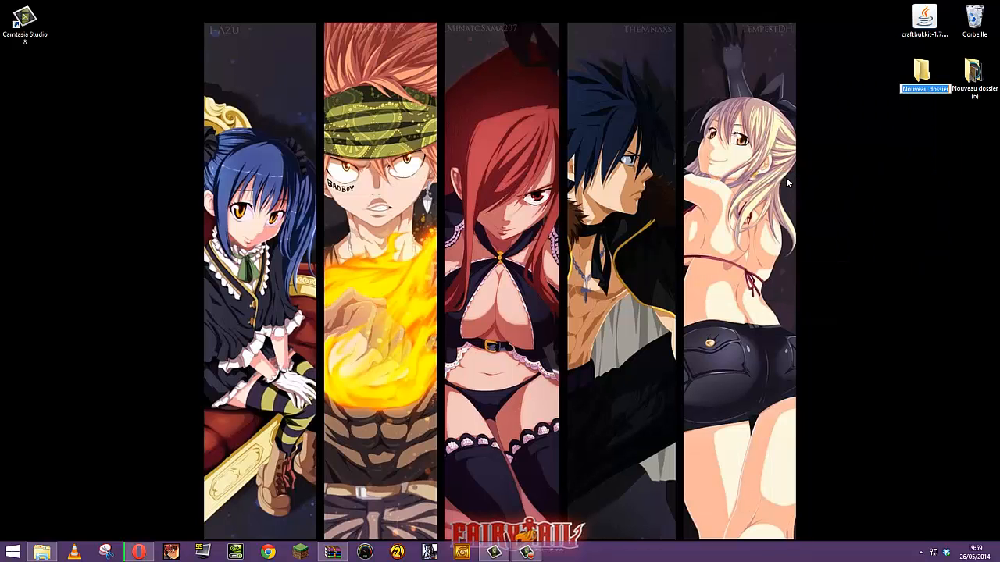
pyautogui.write('serveur minecraft')
# Move the craftbukkit jar into 'serveur minecraft', add an empty text file named RUN and open it
pyautogui.press('Return')
pyautogui.press('Return')
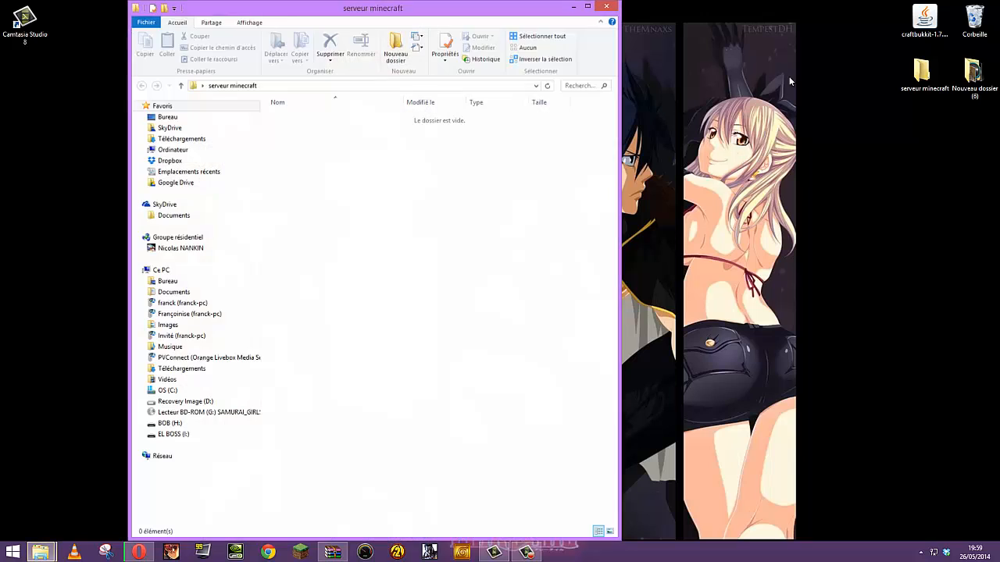
pyautogui.moveTo(924, 19); pyautogui.dragTo(467, 173)
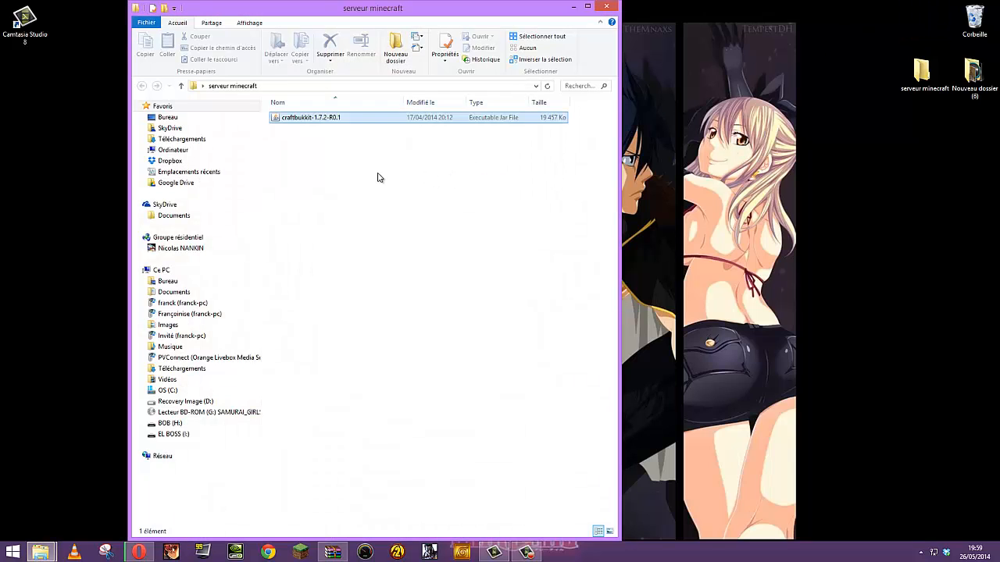
pyautogui.rightClick(339, 179)
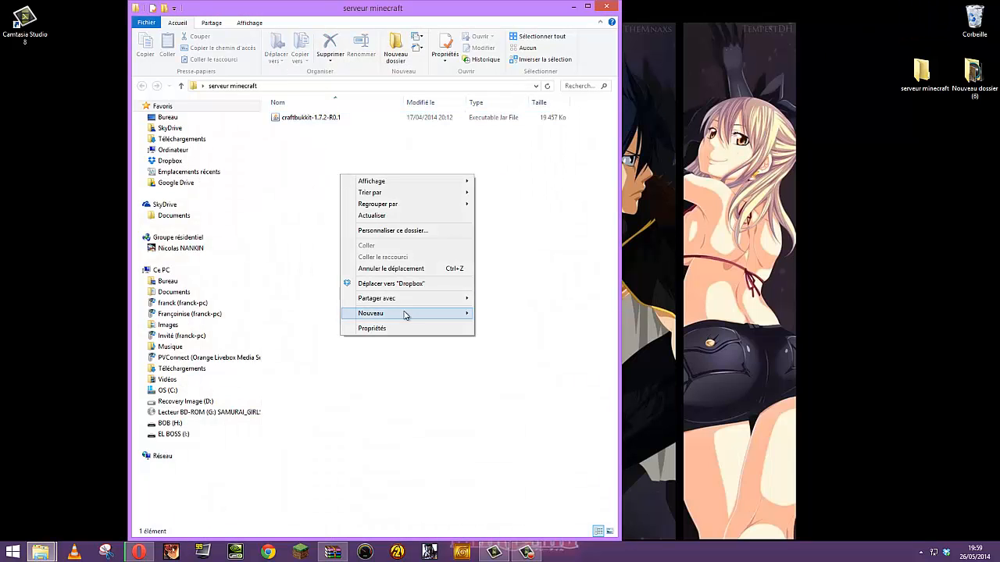
pyautogui.moveTo(401, 314)
pyautogui.click(531, 409)
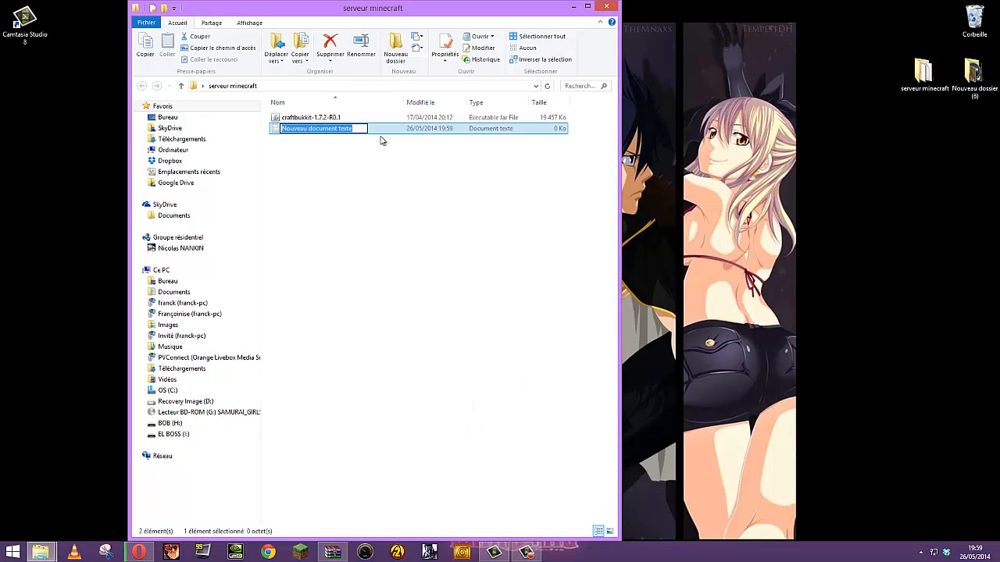
pyautogui.write('RUN')
pyautogui.press('Return')
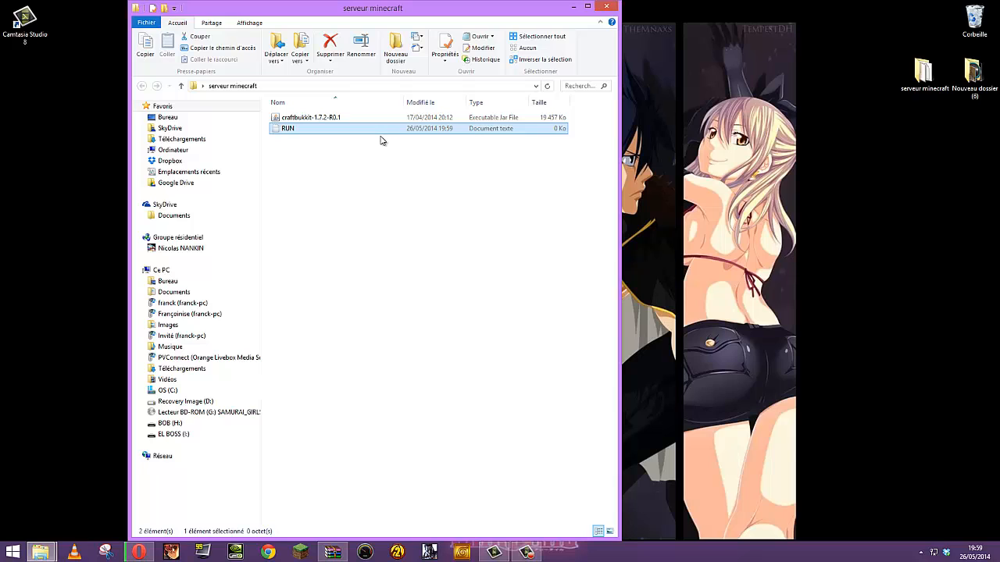
pyautogui.press('Return')
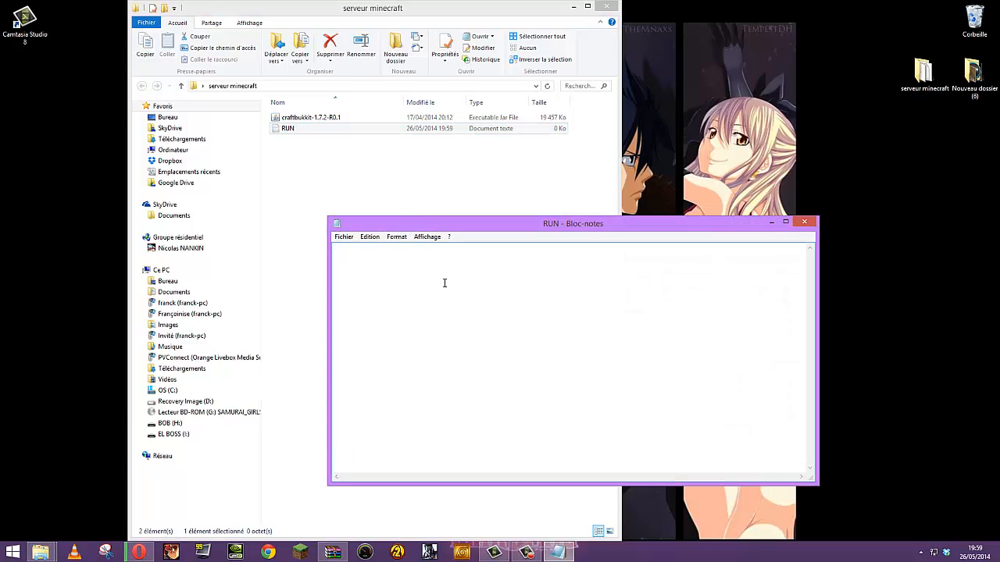
pyautogui.write('@ECHO OFF SET BINDIR=%~dp0 CD /D "%BINDIR%" "C:\\Program Files (x86)\\Java\\jre7\\bin\\java.exe" -Xmx1024M -Xms1024M -jar craftbukkit-1.7.2-R0.1.jar PAUSE')
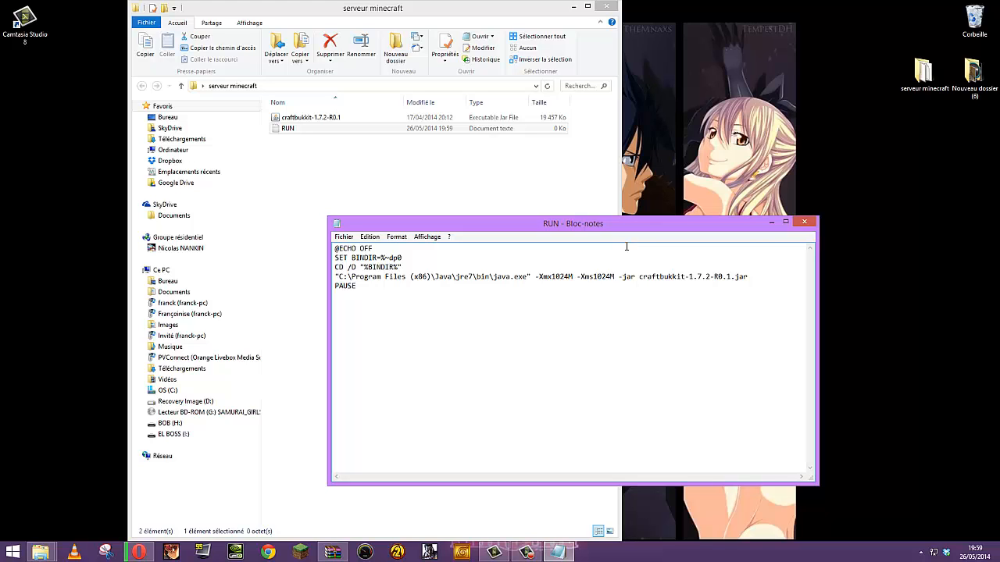
pyautogui.moveTo(610, 224); pyautogui.dragTo(429, 170)
pyautogui.moveTo(460, 227); pyautogui.dragTo(537, 225)
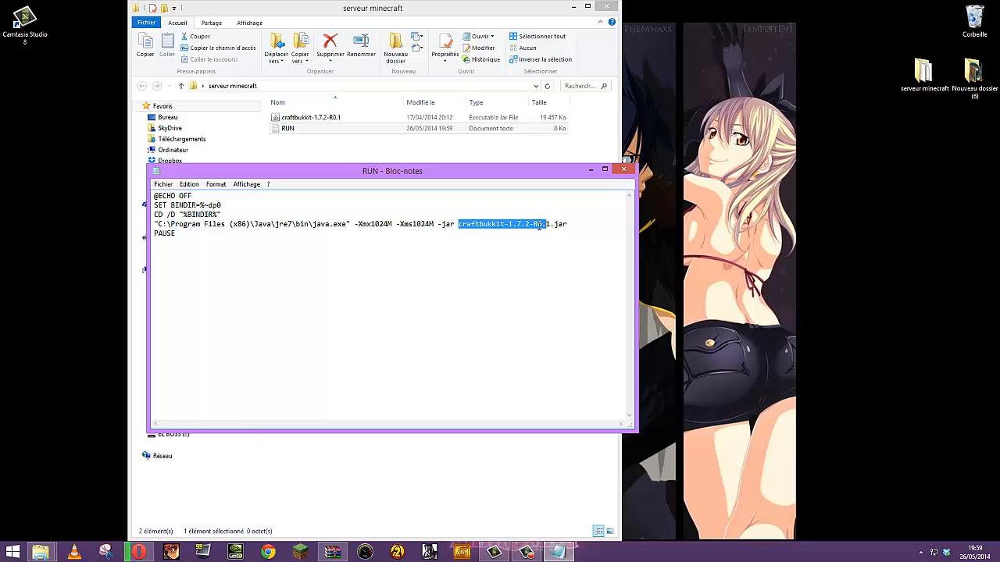
# Edit the craftbukkit jar's file name in the serveur minecraft folder
pyautogui.click(306, 118)
pyautogui.click(304, 119)
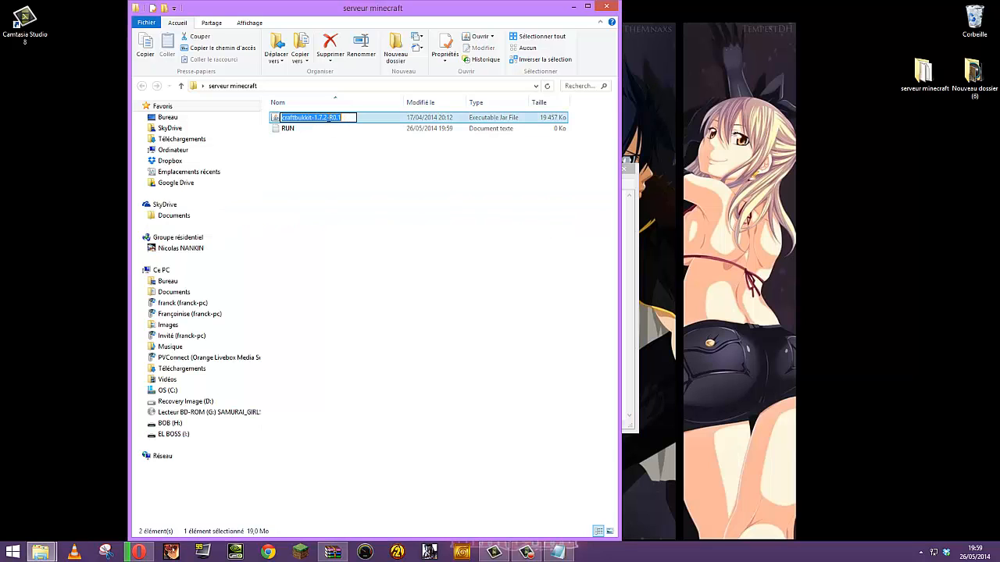
pyautogui.click(349, 119)
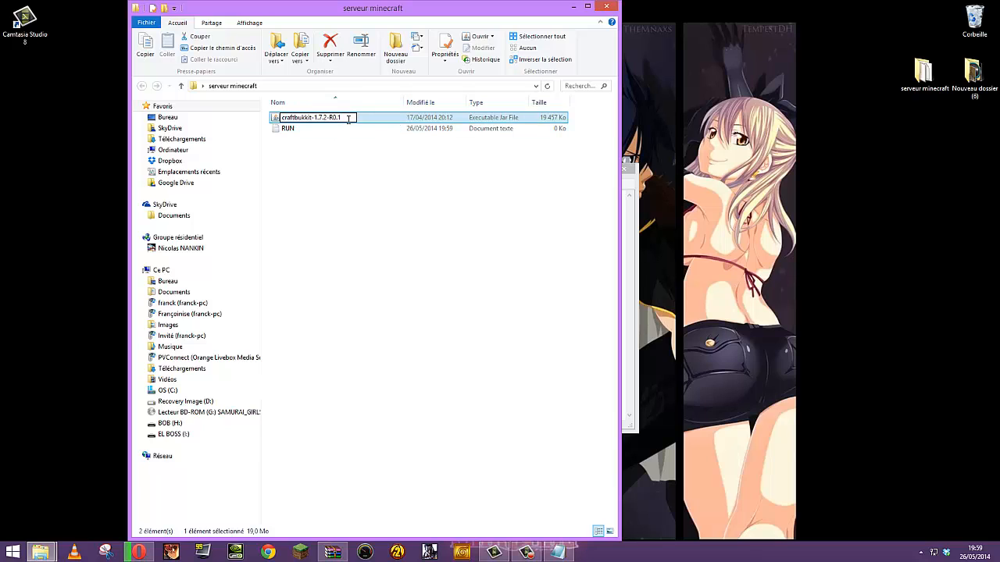
pyautogui.write('-564313452')
pyautogui.press('BackSpace')
pyautogui.press('BackSpace')
pyautogui.press('BackSpace')
pyautogui.press('BackSpace')
pyautogui.press('BackSpace')
pyautogui.press('BackSpace')
pyautogui.press('BackSpace')
pyautogui.press('BackSpace')
pyautogui.press('BackSpace')
pyautogui.click(409, 212)
# Tile the folder left and RUN right, correcting the java line to craftbukkit-1.7.2-R0.1.jar
pyautogui.moveTo(357, 9); pyautogui.dragTo(0, 32)
pyautogui.moveTo(533, 170); pyautogui.dragTo(999, 159)
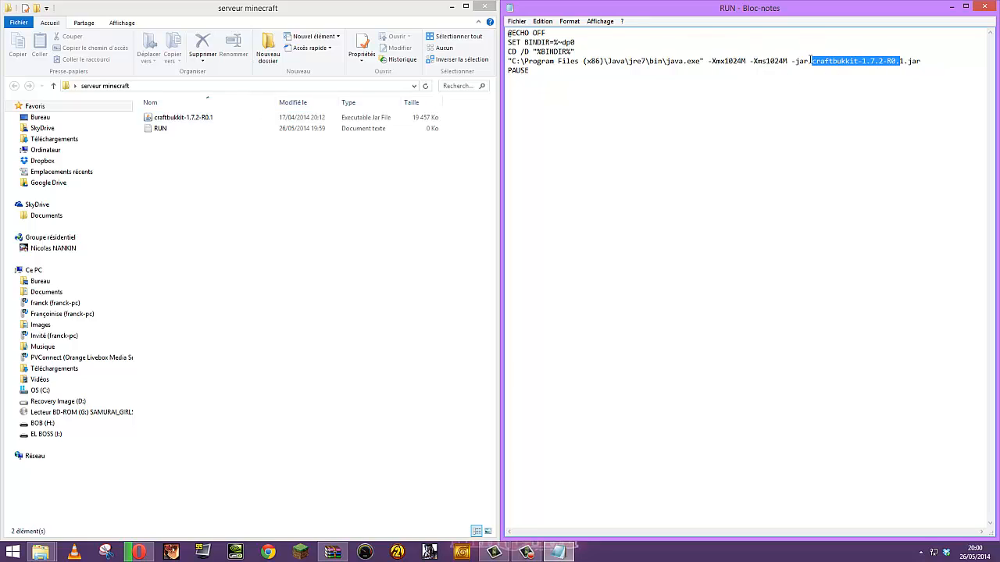
pyautogui.click(901, 61)
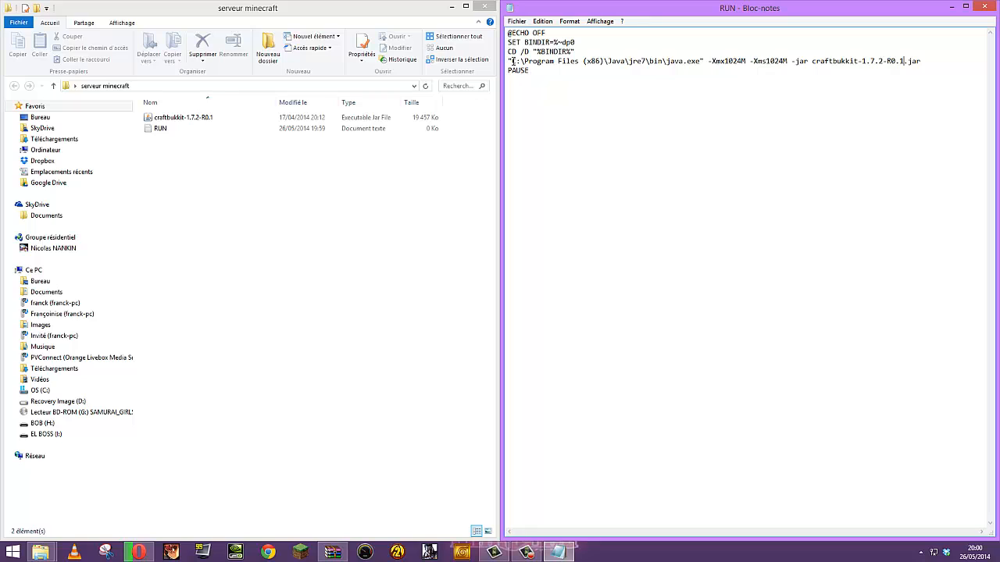
pyautogui.moveTo(512, 61); pyautogui.dragTo(666, 64)
pyautogui.hotkey('ctrl', 'c')
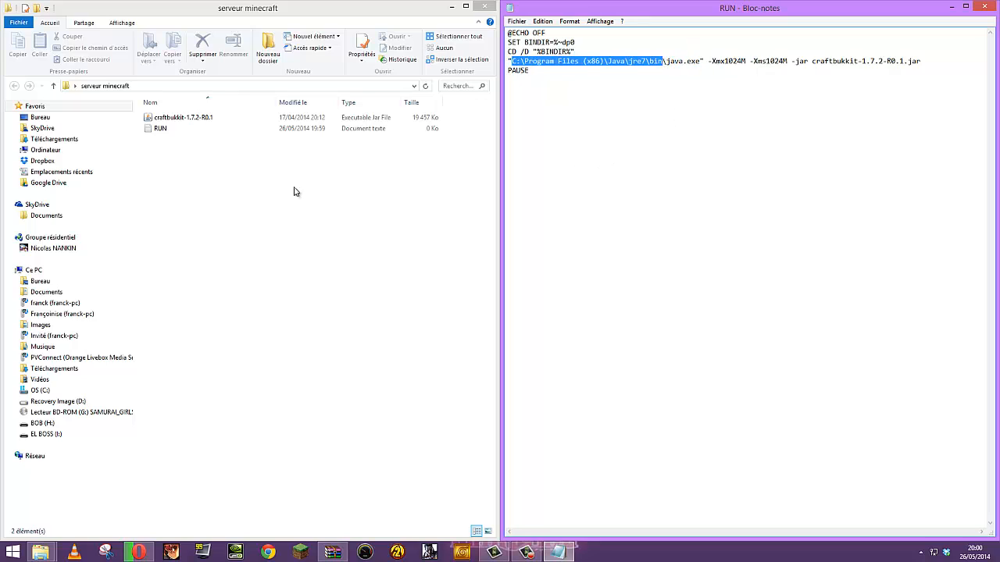
pyautogui.moveTo(41, 552)
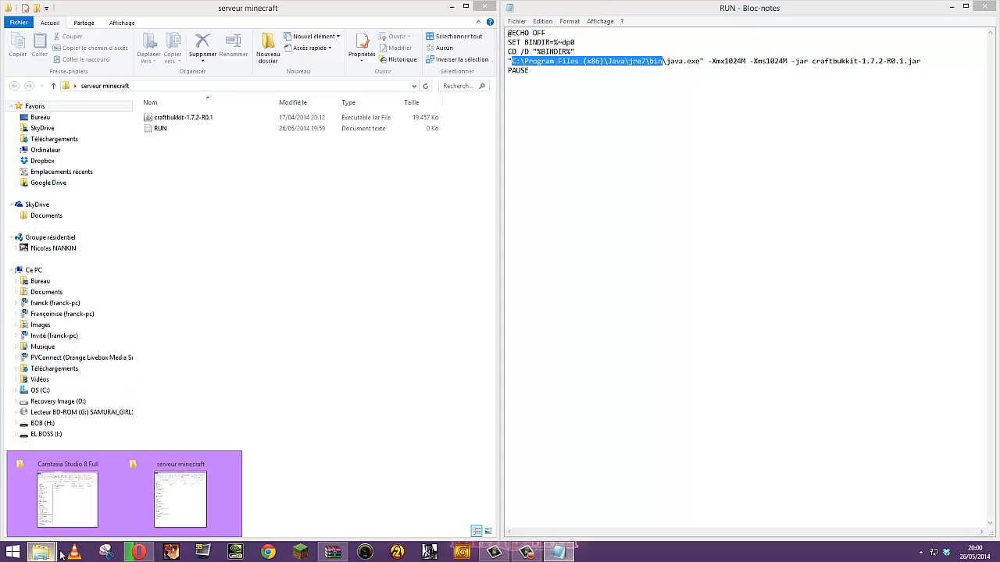
# Browse from Ce PC into OS (C:) and open Program Files (x86)
pyautogui.click(178, 504)
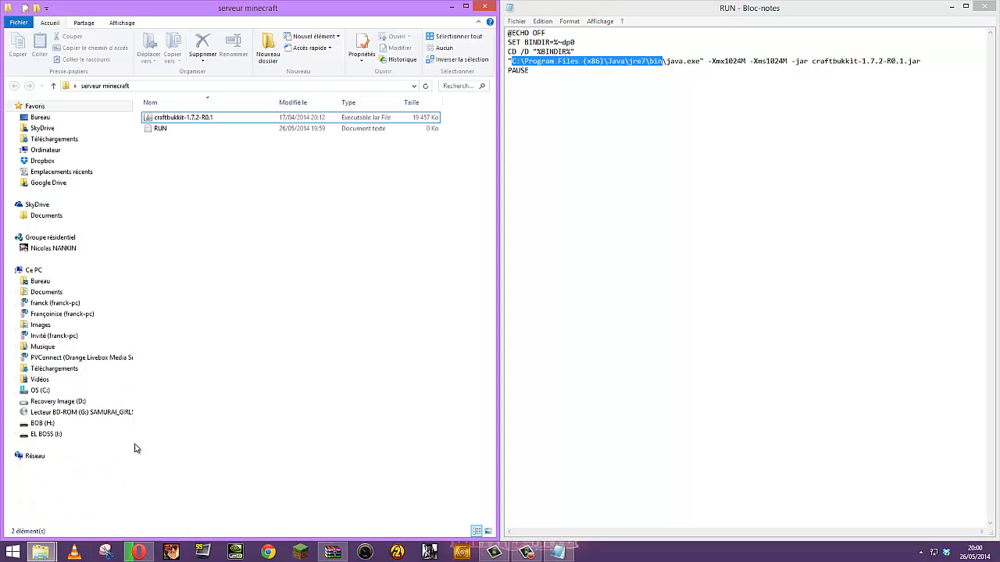
pyautogui.click(33, 271)
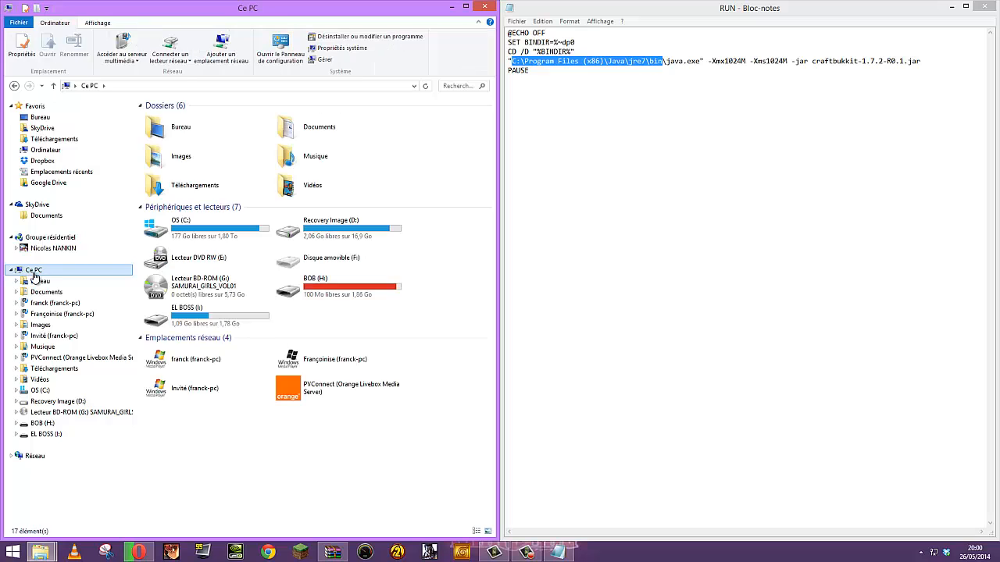
pyautogui.doubleClick(173, 228)
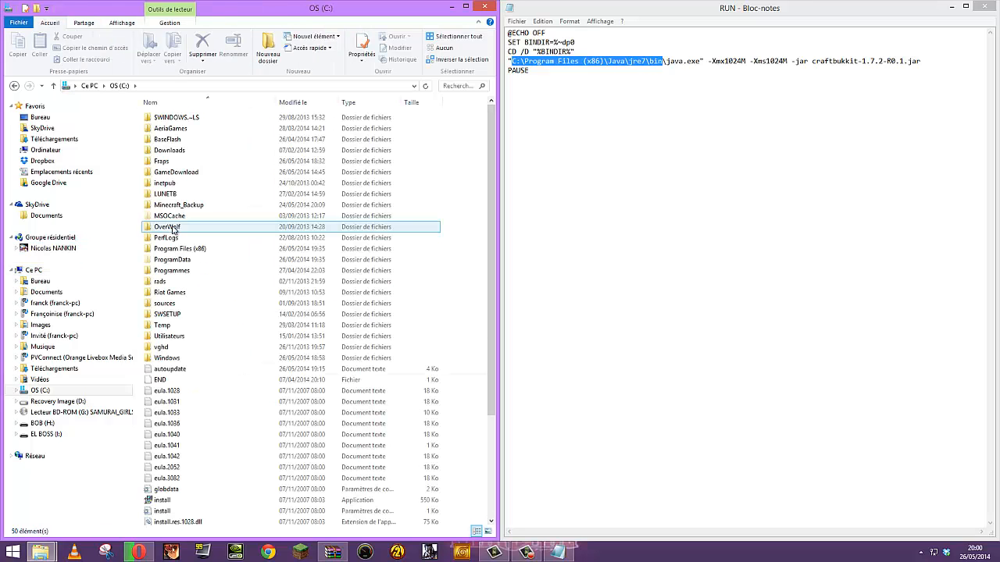
pyautogui.doubleClick(180, 249)
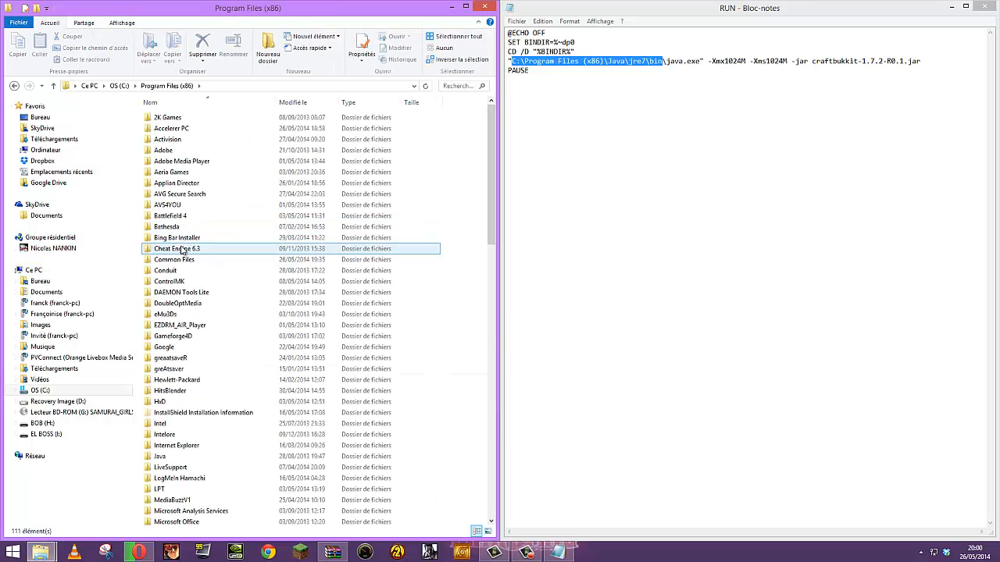
pyautogui.click(89, 86)
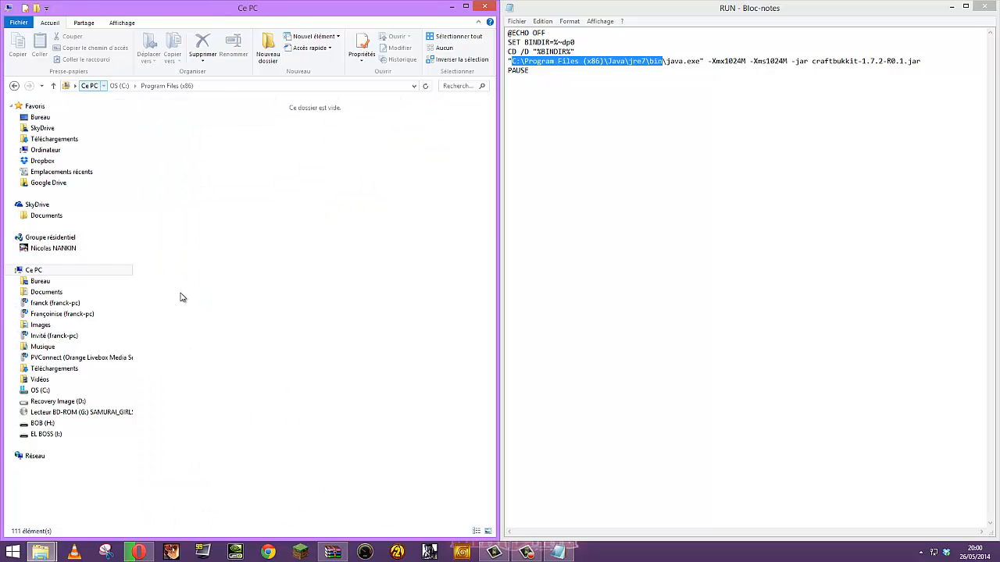
pyautogui.doubleClick(197, 226)
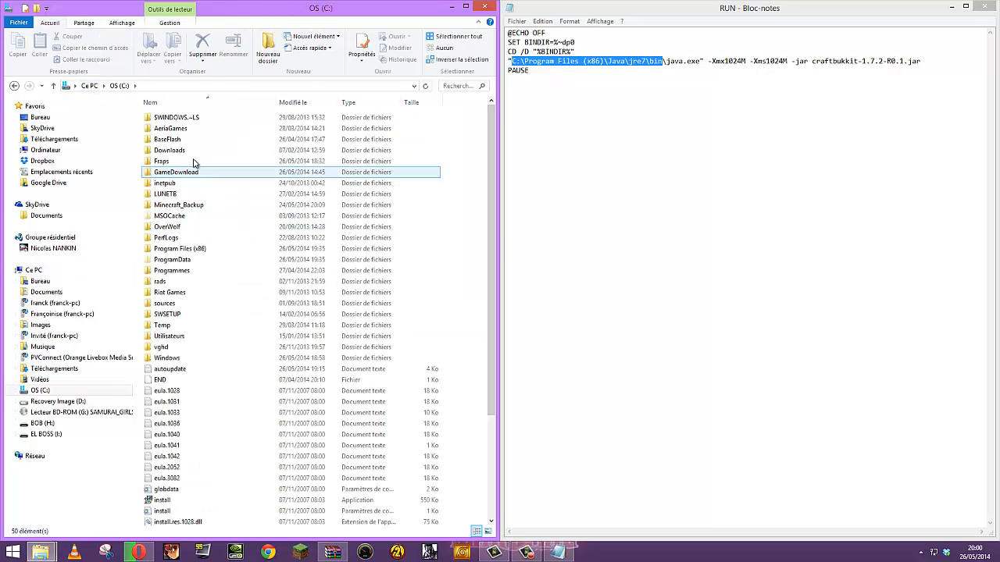
pyautogui.doubleClick(234, 248)
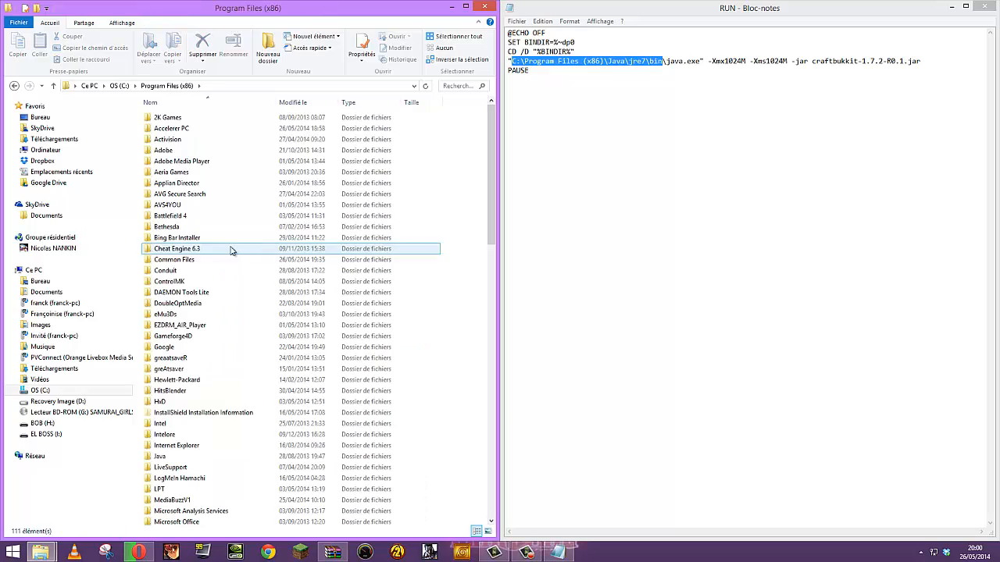
# Open Java > jre7 > bin and copy that folder's address
pyautogui.doubleClick(205, 456)
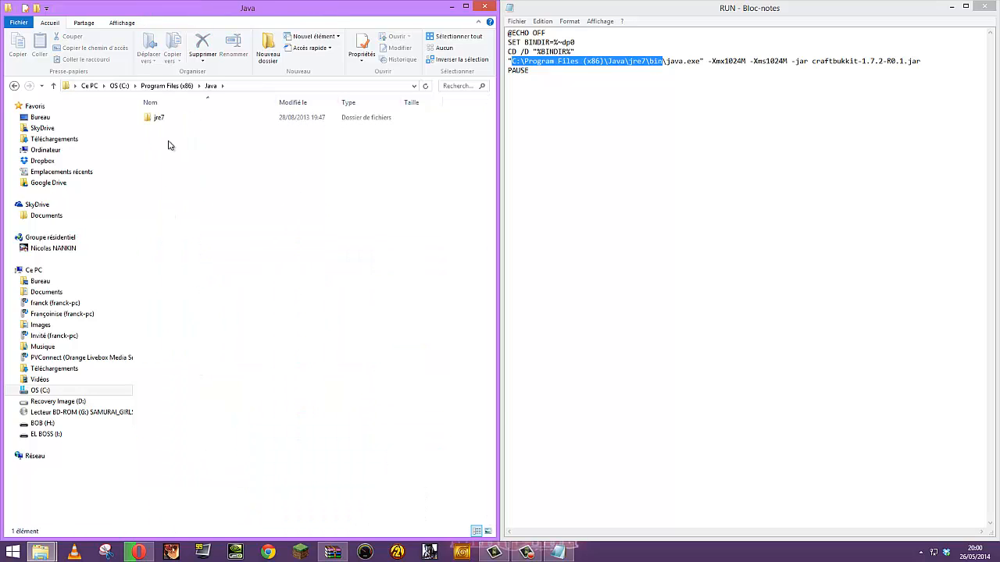
pyautogui.click(176, 122)
pyautogui.doubleClick(176, 123)
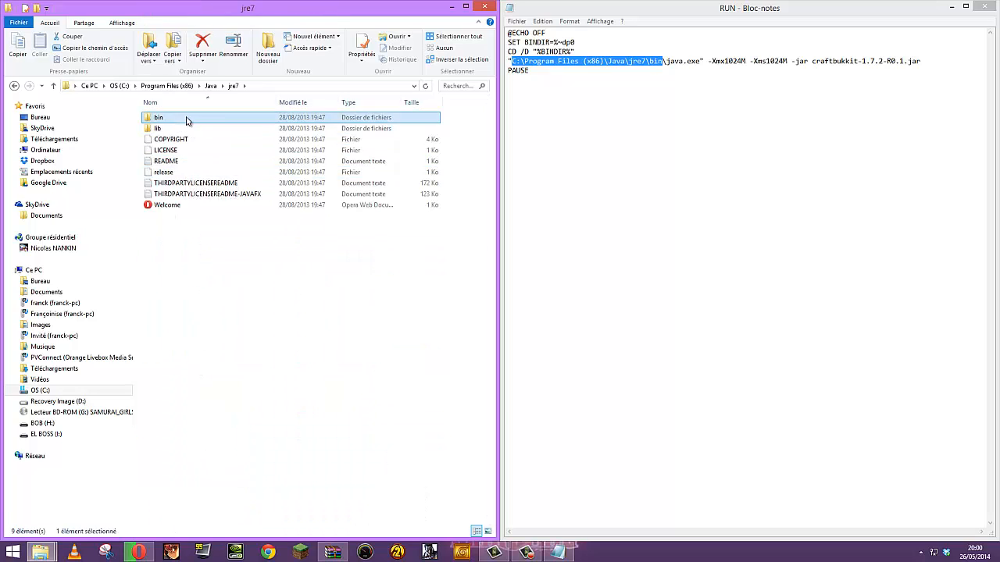
pyautogui.doubleClick(164, 115)
pyautogui.click(199, 369)
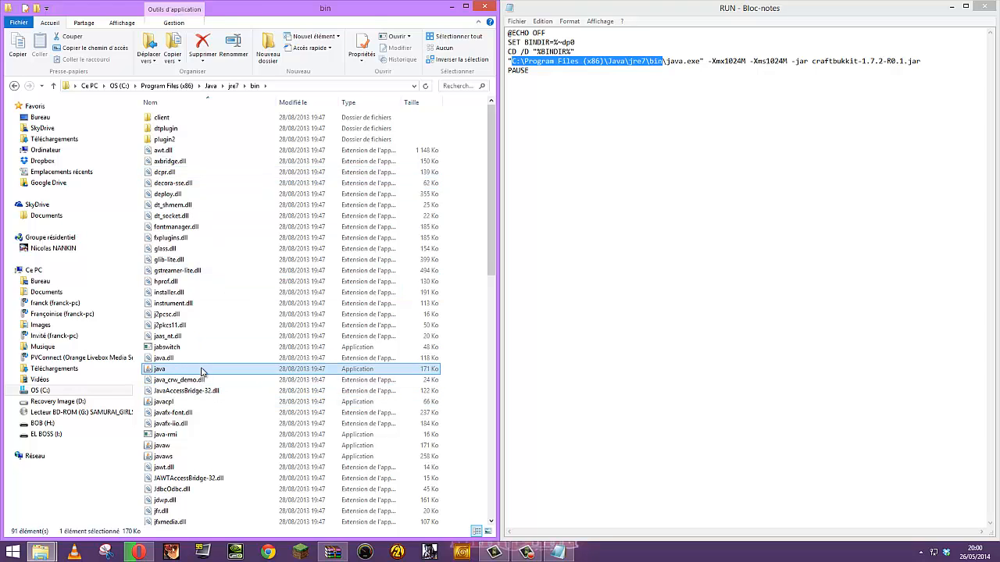
pyautogui.rightClick(283, 86)
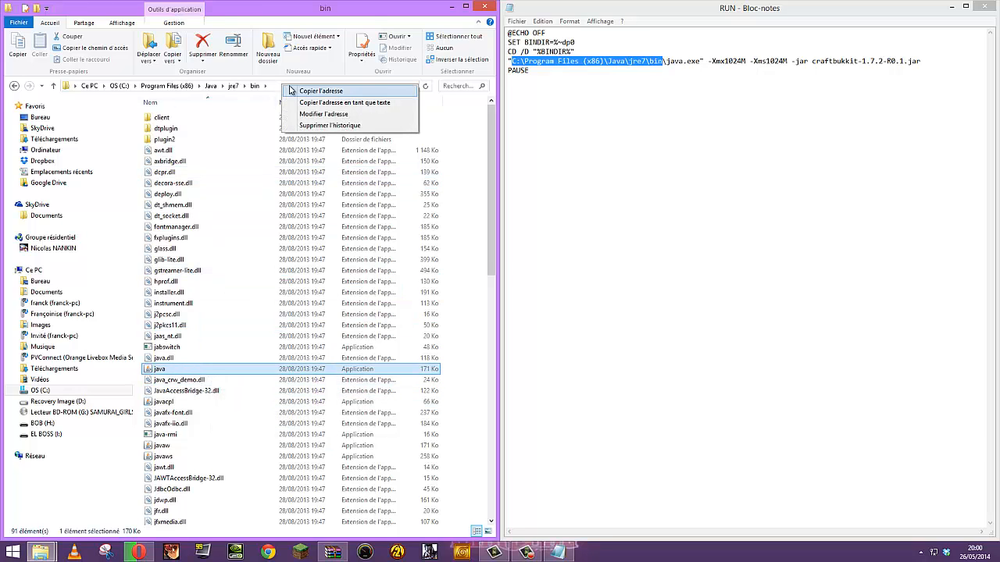
pyautogui.click(319, 91)
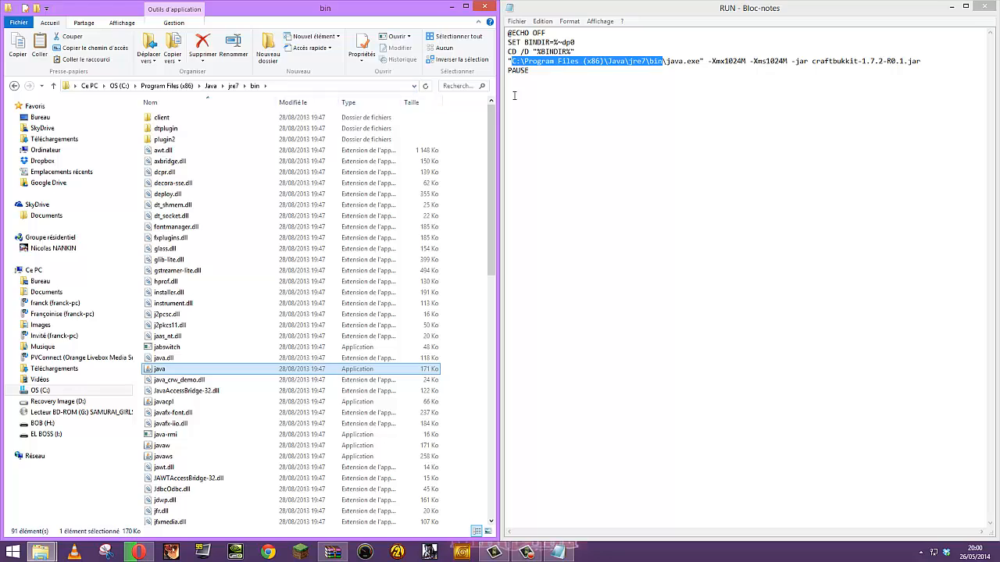
pyautogui.click(514, 64)
# Replace the java line's path with the copied jre7\bin path plus opening quote, and save RUN
pyautogui.moveTo(509, 64); pyautogui.dragTo(662, 64)
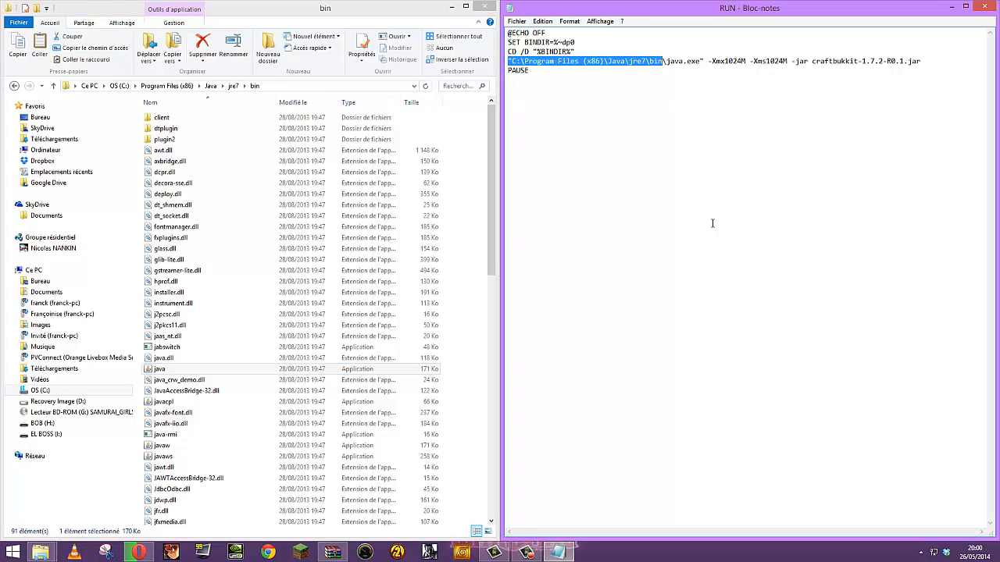
pyautogui.hotkey('ctrl', 'v')
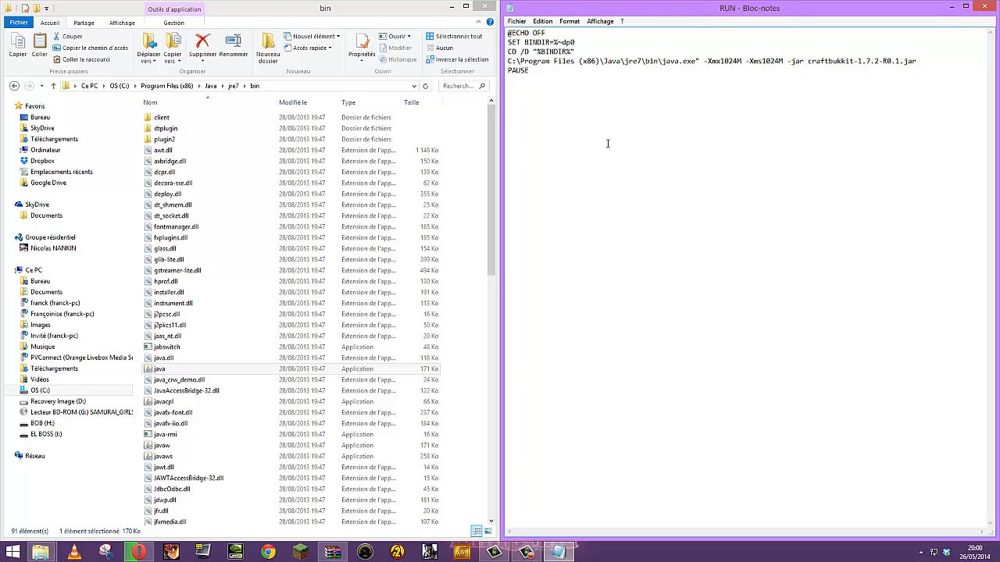
pyautogui.write('"')
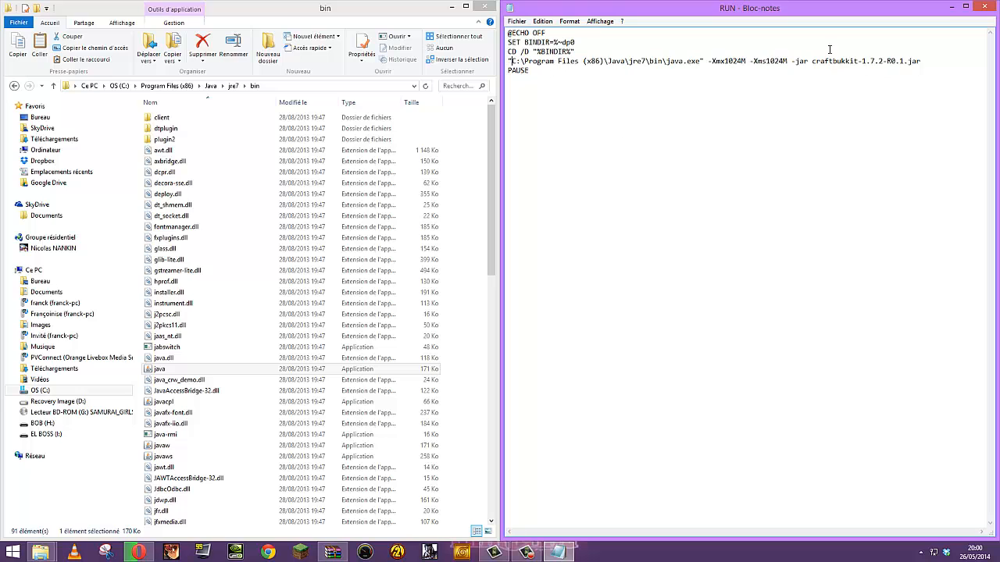
pyautogui.click(983, 10)
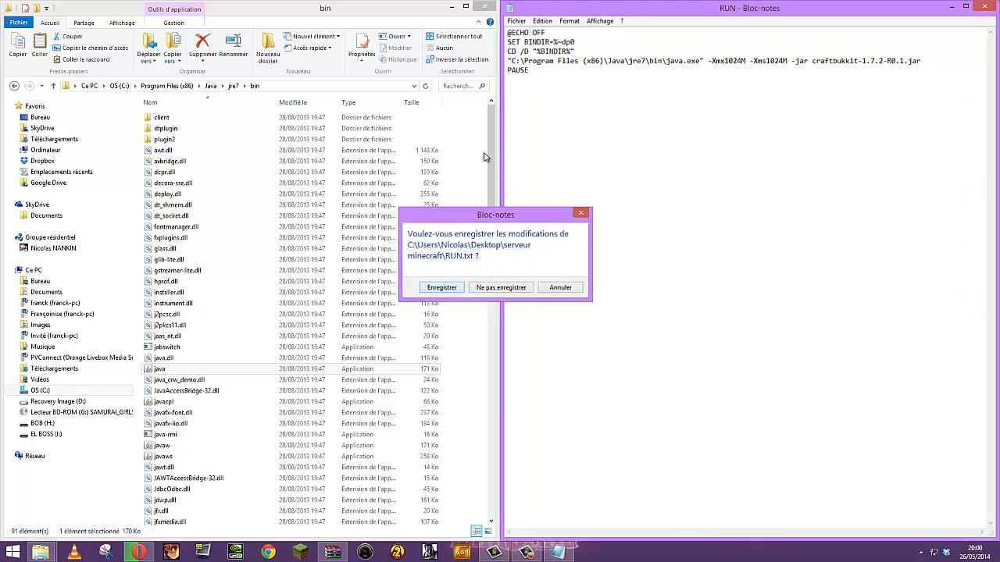
pyautogui.click(448, 285)
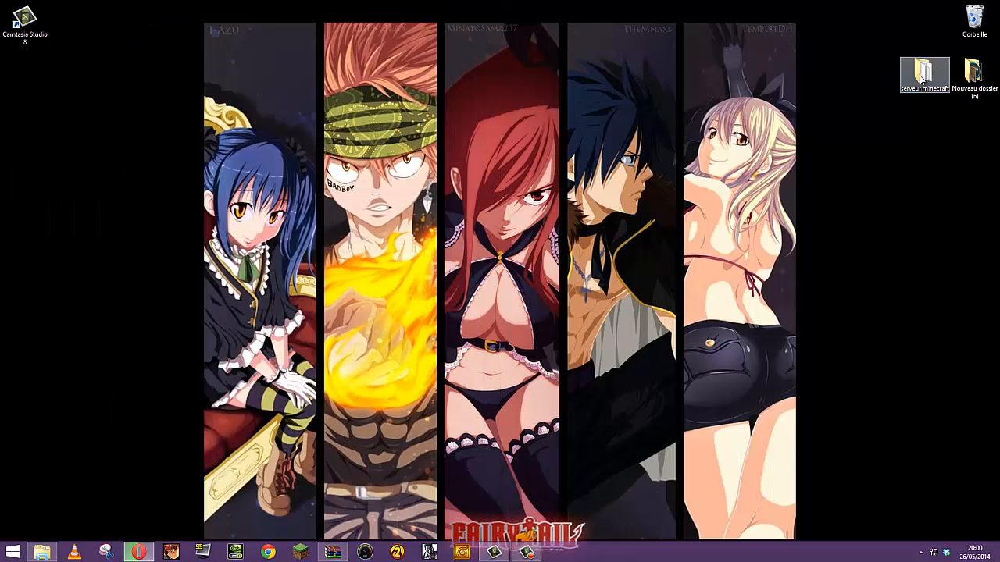
# Open the RUN text file from serveur minecraft in Notepad via Modifier
pyautogui.doubleClick(923, 73)
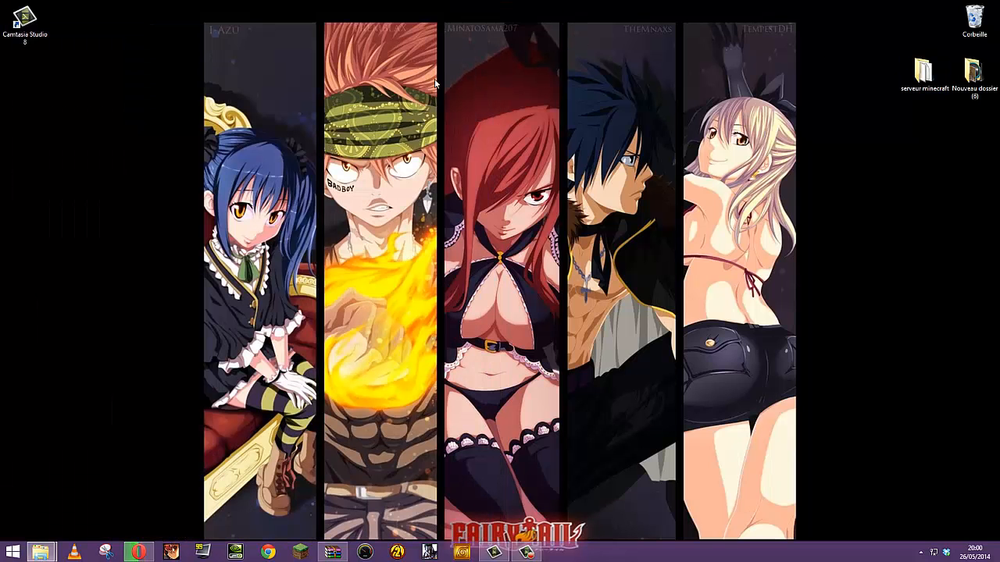
pyautogui.click(295, 121)
pyautogui.rightClick(288, 117)
pyautogui.click(286, 128)
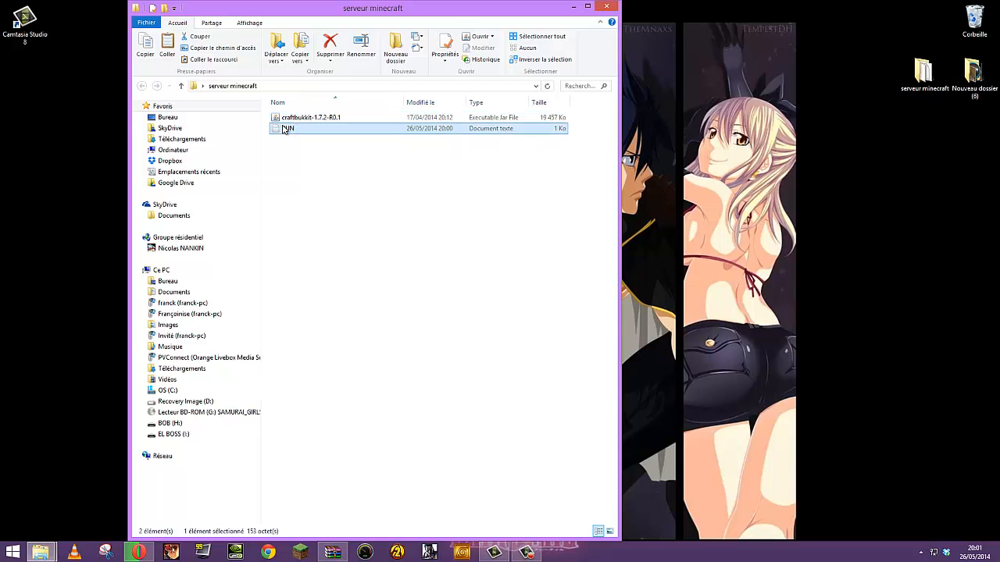
pyautogui.rightClick(283, 127)
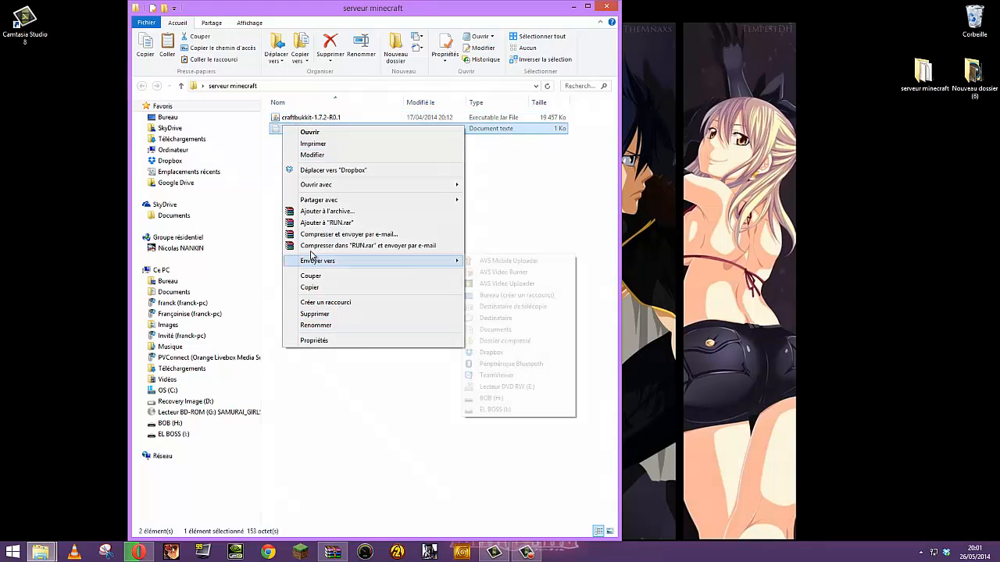
pyautogui.click(328, 155)
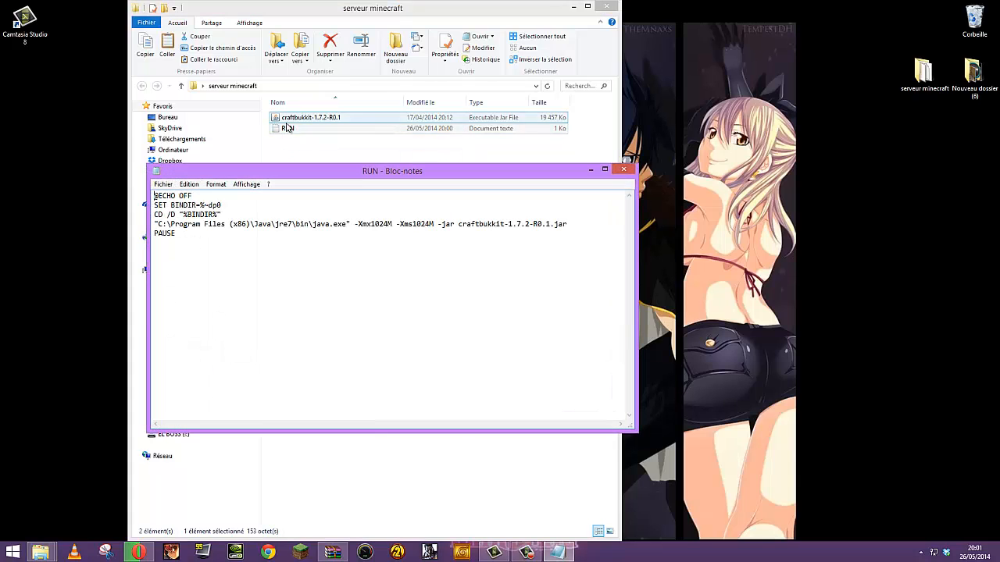
# Save the launcher script as RUN.bat
pyautogui.click(166, 185)
pyautogui.click(205, 231)
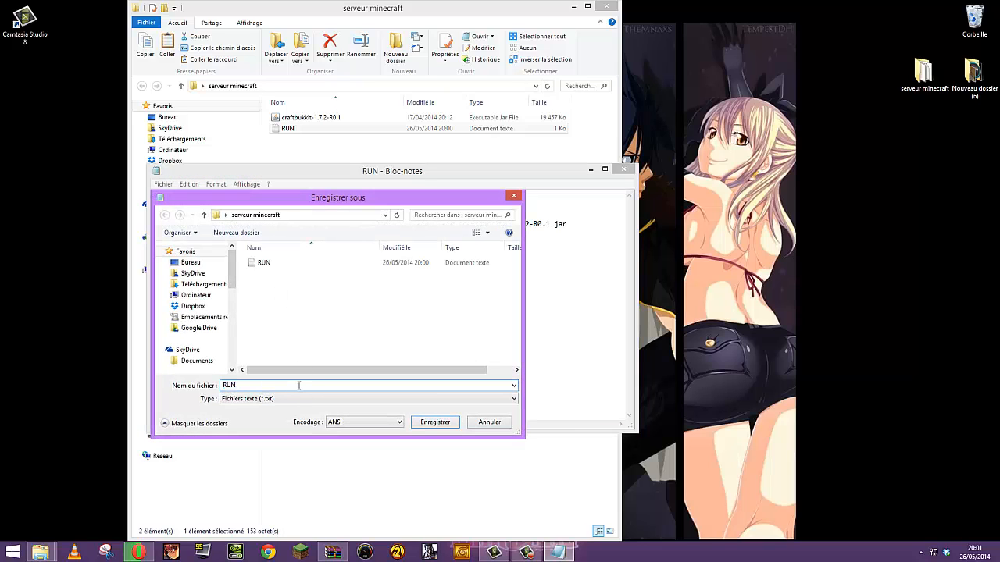
pyautogui.write('.t')
pyautogui.write('at')
pyautogui.press('Return')
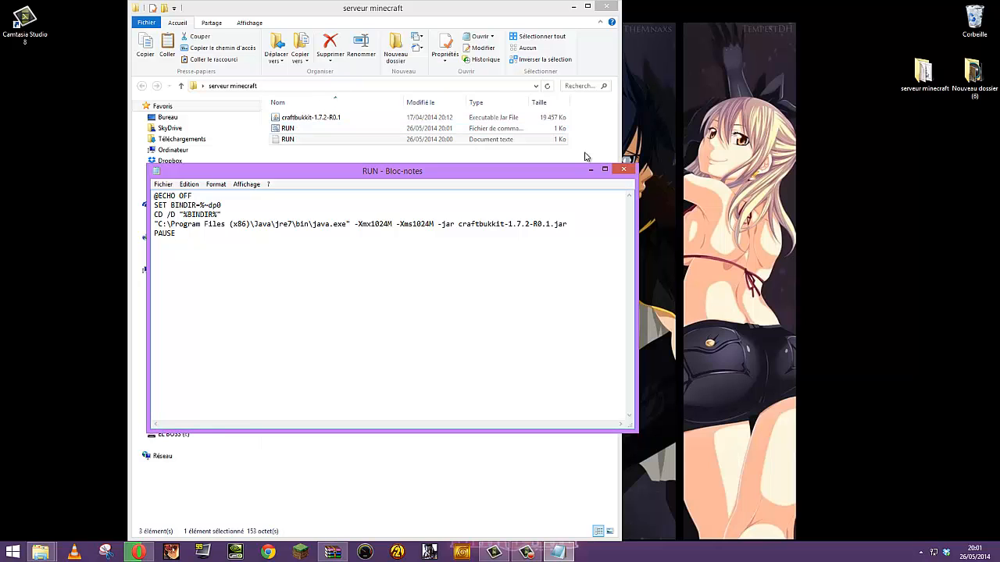
# Run RUN.bat to start the CraftBukkit 1.7.2 server, stop it, relaunch, then close the console
pyautogui.click(622, 169)
pyautogui.doubleClick(491, 133)
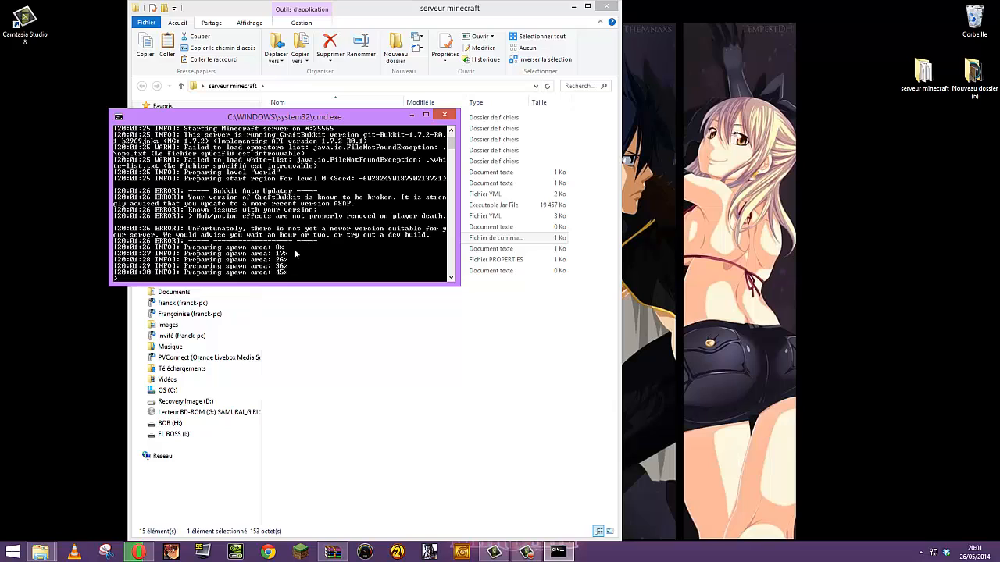
pyautogui.moveTo(331, 110); pyautogui.dragTo(887, 83)
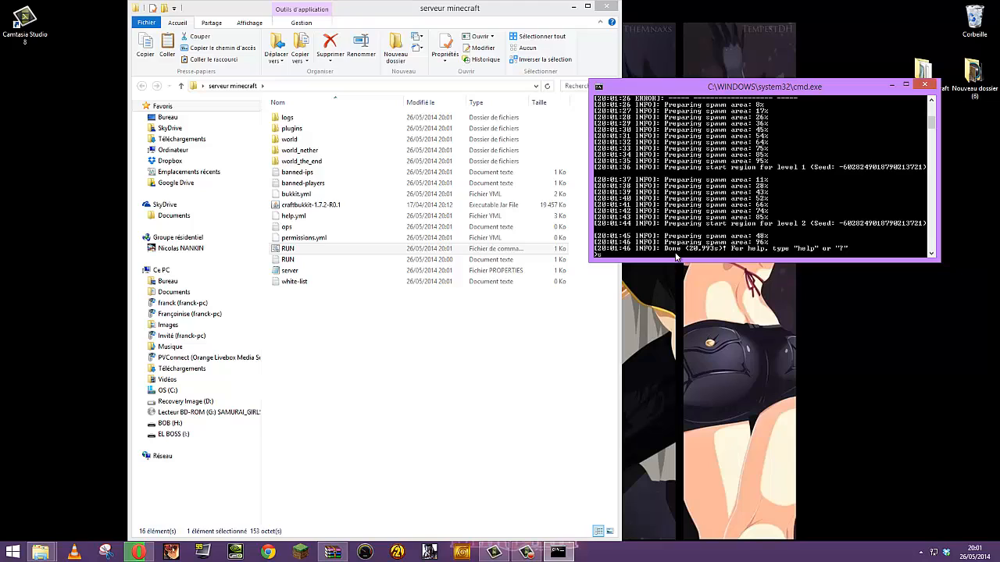
pyautogui.press('Return')
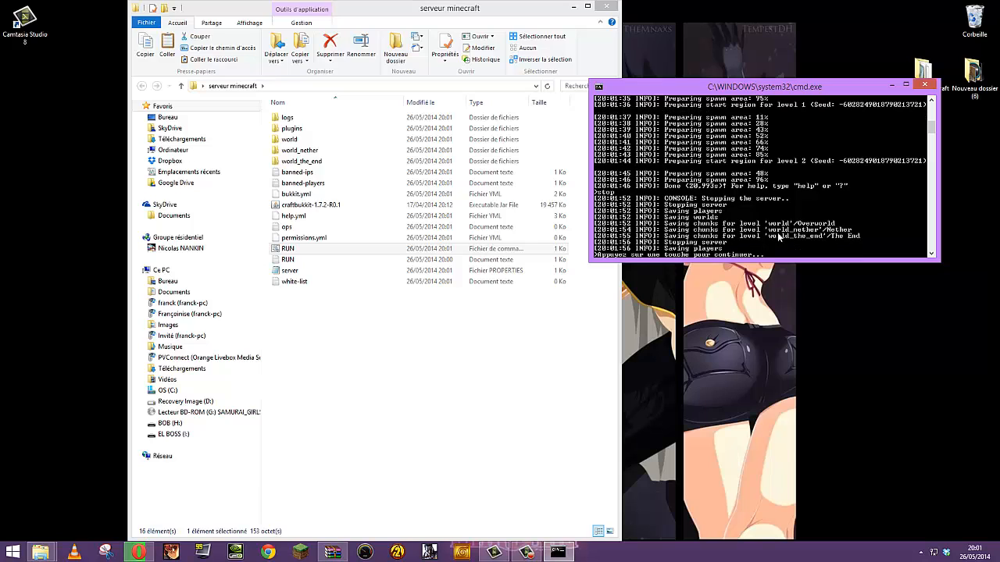
pyautogui.press('Return')
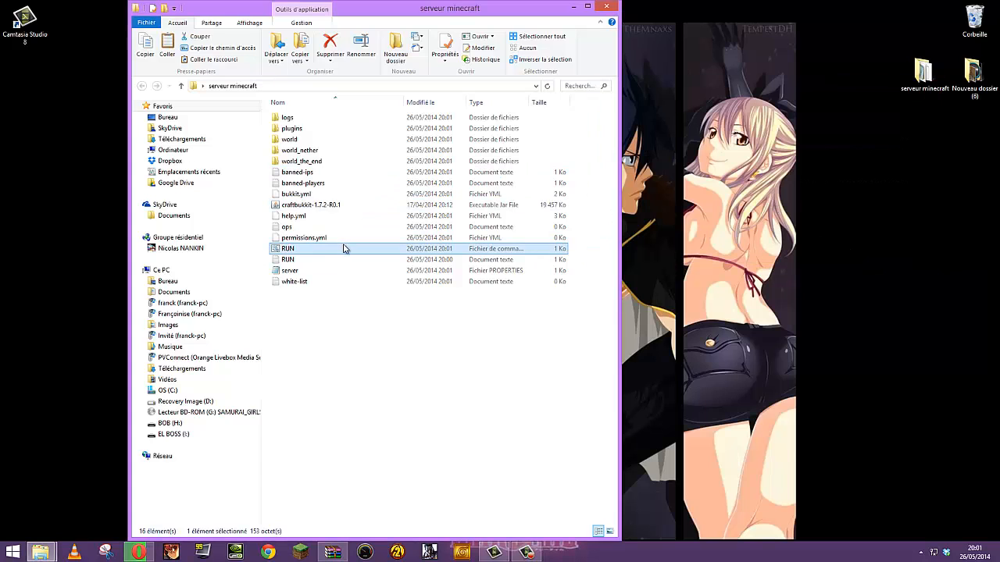
pyautogui.doubleClick(344, 249)
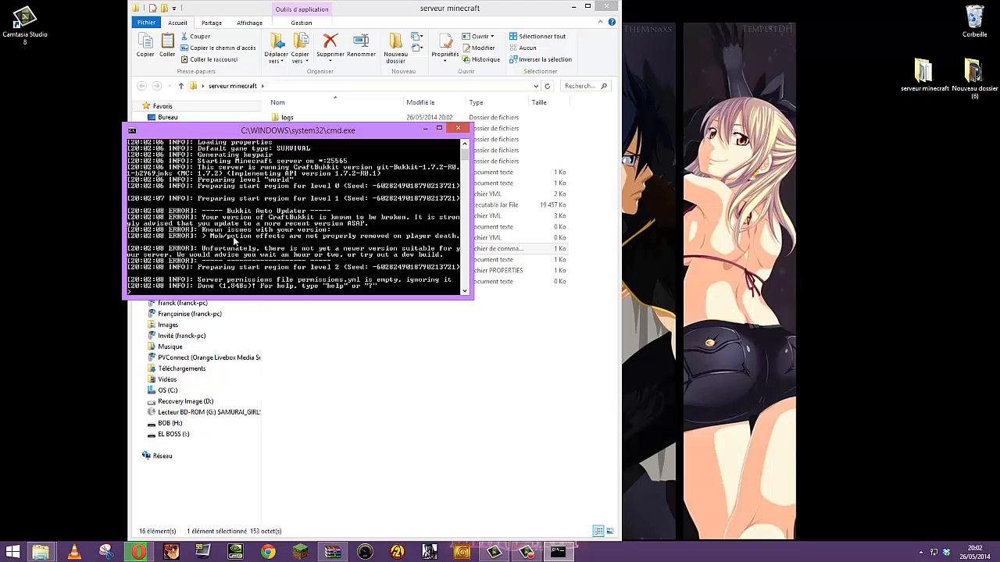
pyautogui.click(459, 127)
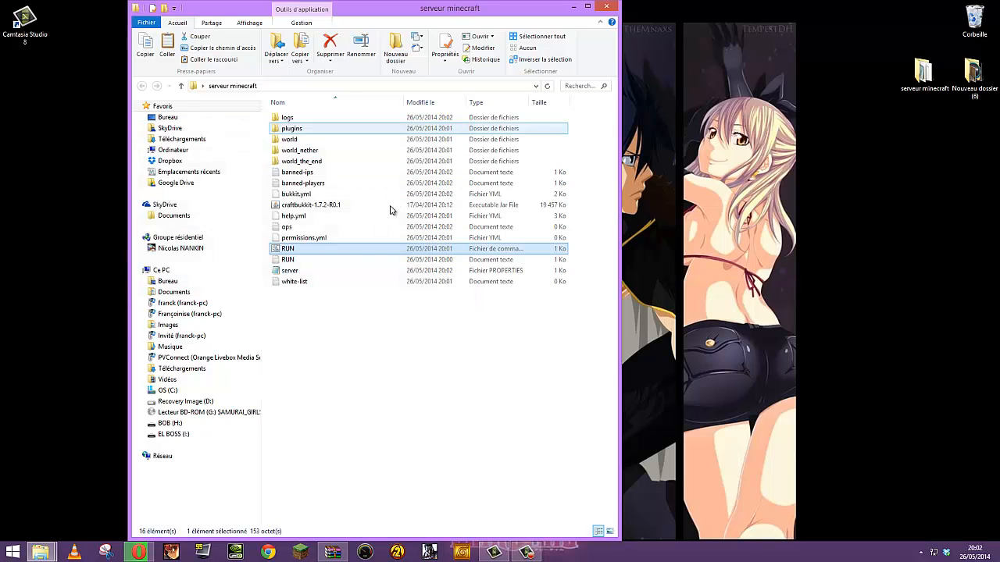
# Open server.properties and set online-mode to false and max-players to 10
pyautogui.doubleClick(304, 272)
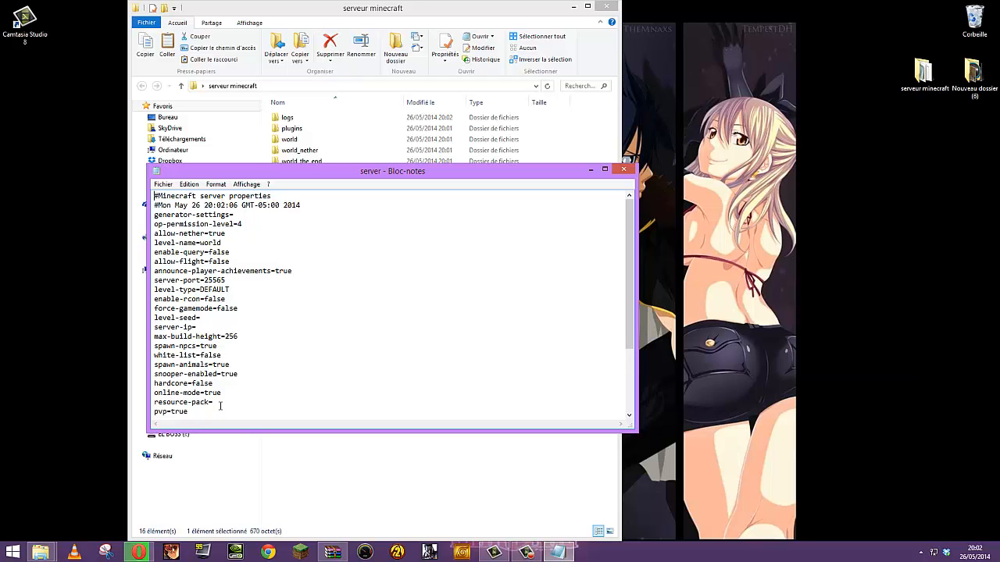
pyautogui.scroll(-2, 302, 331)
pyautogui.click(605, 169)
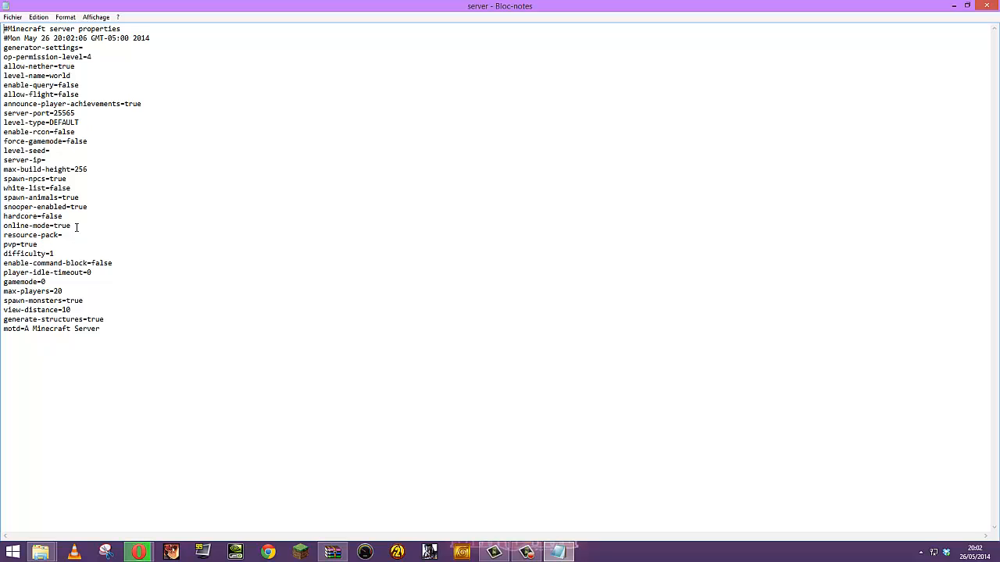
pyautogui.moveTo(76, 226); pyautogui.dragTo(55, 228)
pyautogui.write('false')
pyautogui.moveTo(64, 295); pyautogui.dragTo(54, 293)
pyautogui.write('10')
# Replace the motd 'A Minecraft Server' with a 'Salut c'est …' greeting plus the owner's nickname, and save
pyautogui.moveTo(101, 329); pyautogui.dragTo(26, 328)
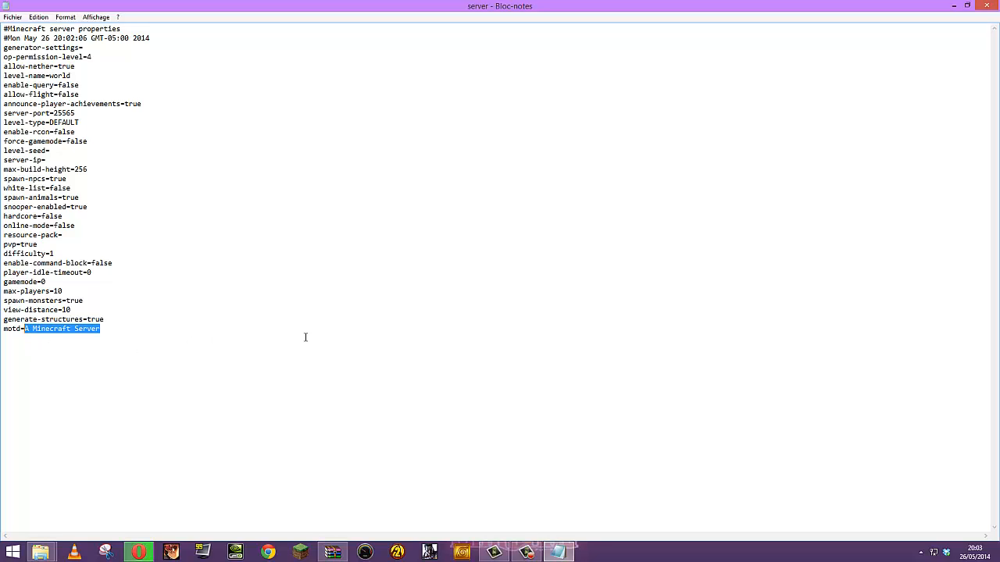
pyautogui.press('BackSpace')
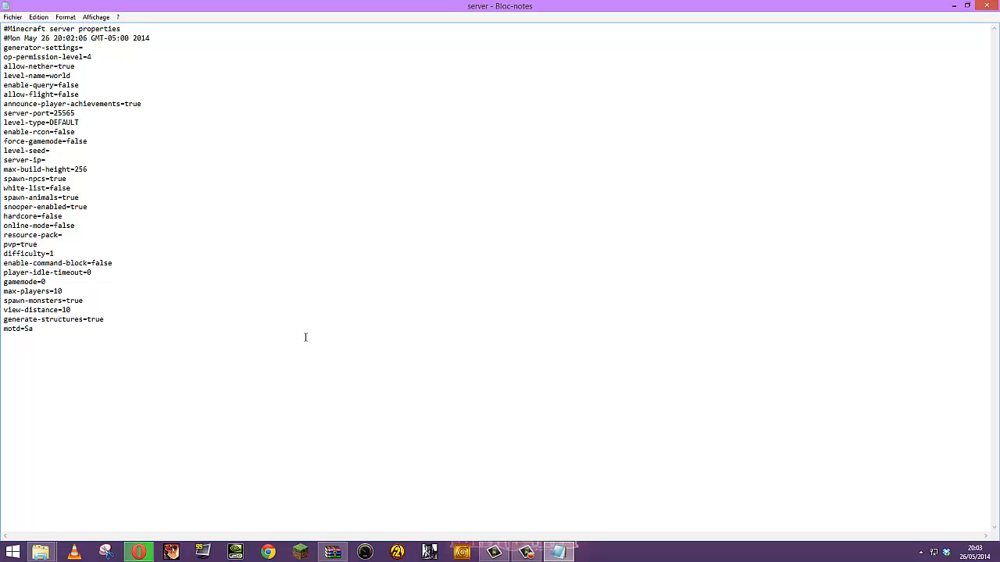
pyautogui.write("Salut c'est nicopendra")
pyautogui.click(986, 5)
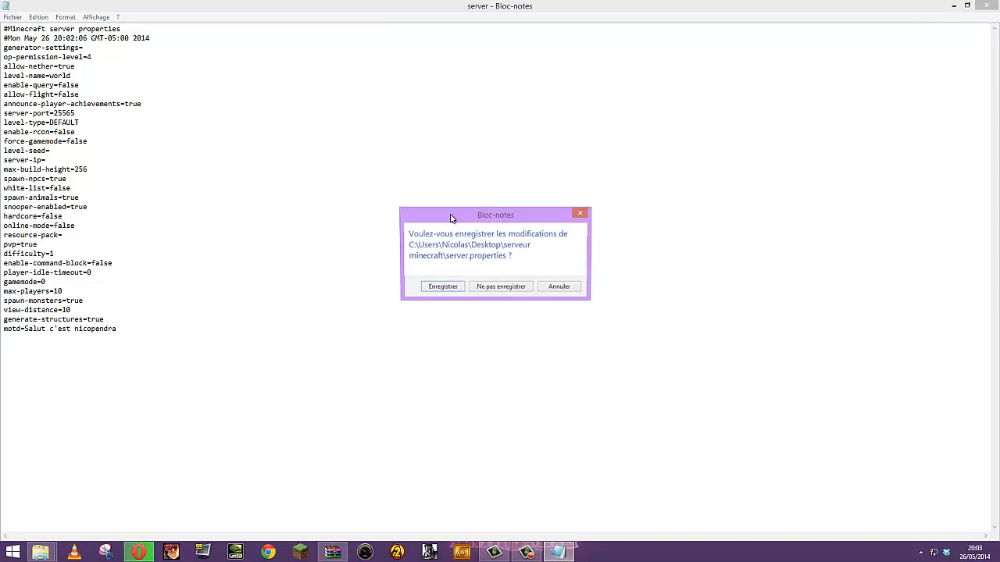
pyautogui.click(445, 286)
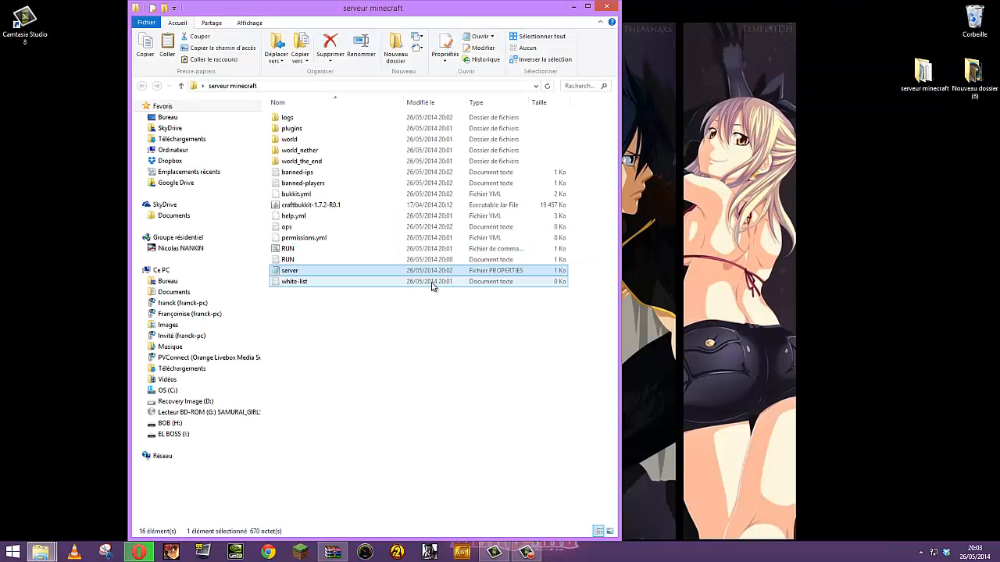
pyautogui.click(370, 397)
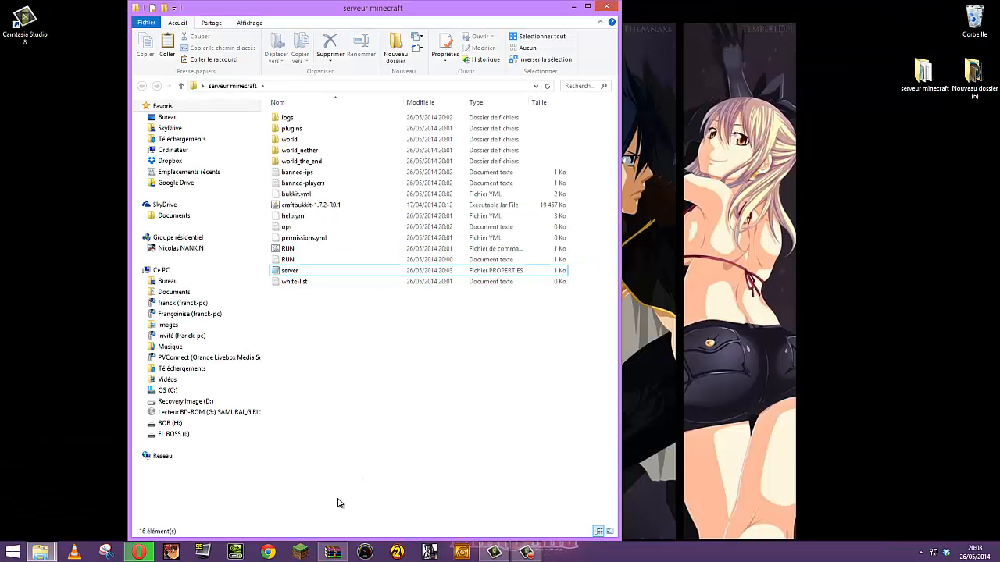
# Bring Opera forward on the Livebox router tab and select its address 192.168.1.1
pyautogui.click(139, 552)
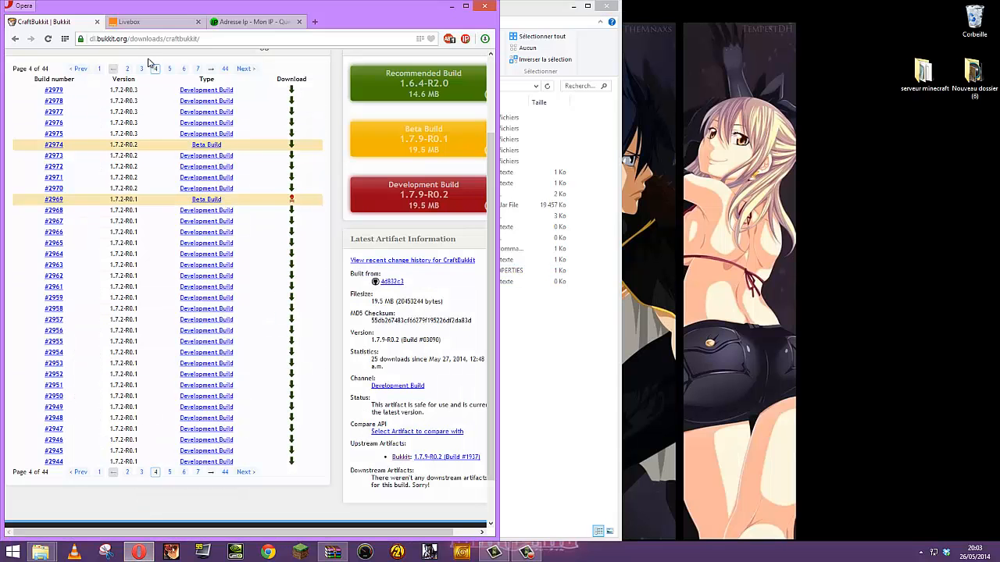
pyautogui.click(187, 26)
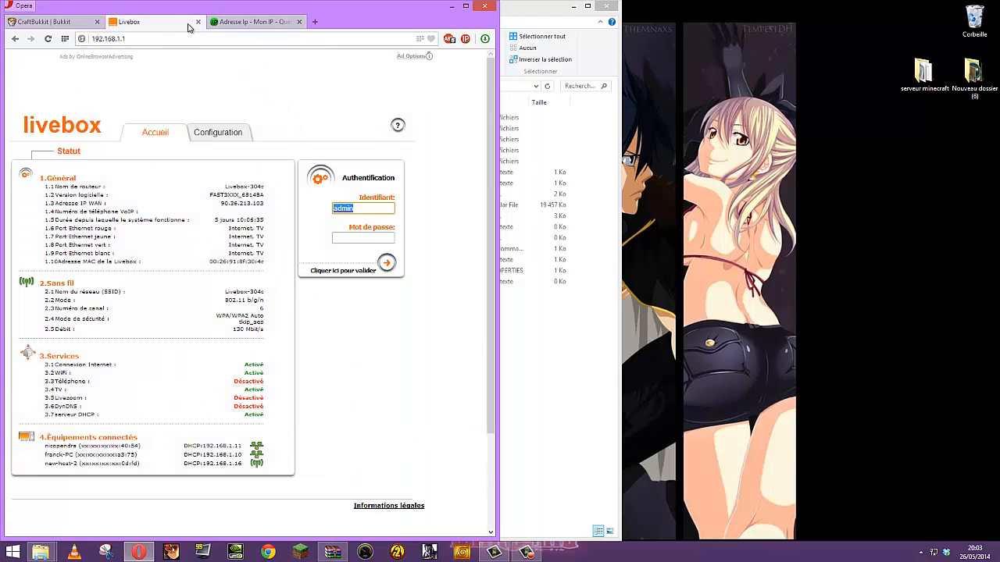
pyautogui.rightClick(347, 207)
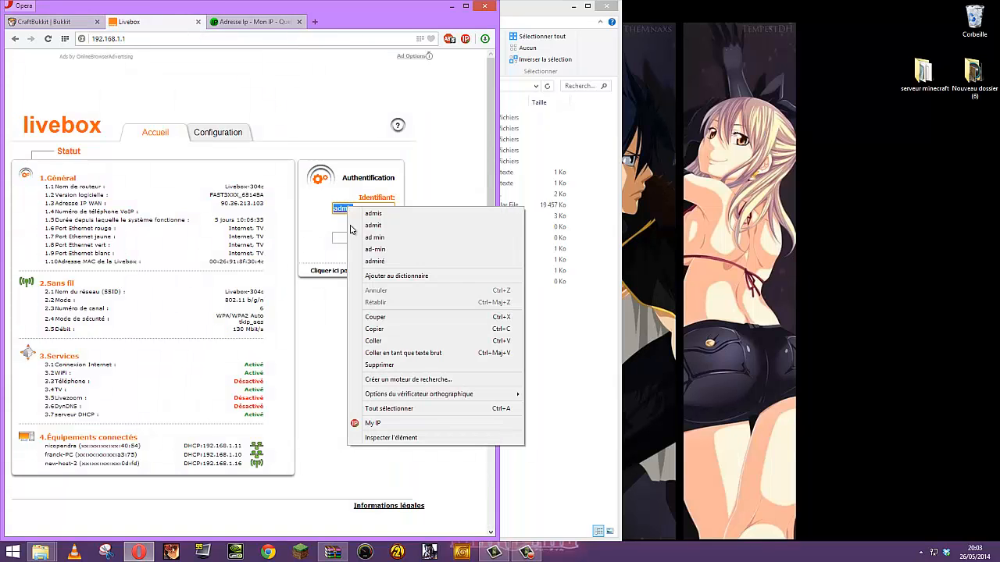
pyautogui.click(139, 39)
pyautogui.moveTo(140, 39); pyautogui.dragTo(88, 43)
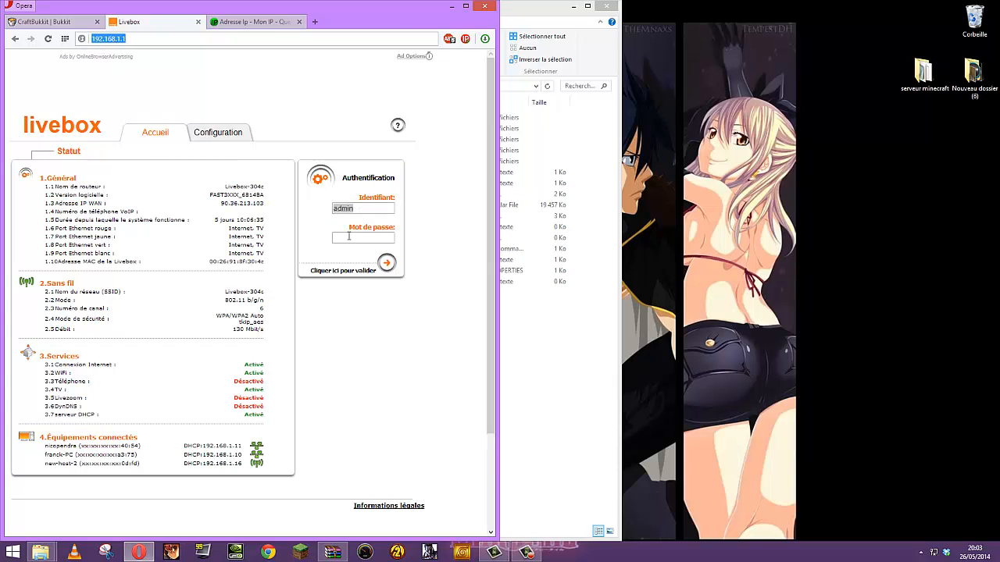
# Copy the admin username and paste it into the Livebox password field
pyautogui.rightClick(349, 212)
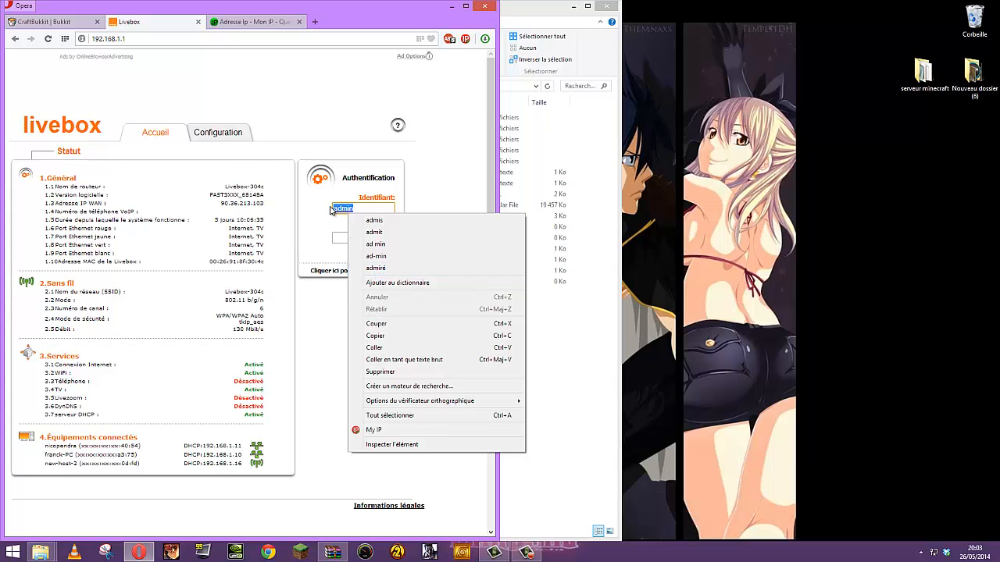
pyautogui.click(374, 335)
pyautogui.click(359, 239)
pyautogui.rightClick(359, 237)
pyautogui.click(377, 298)
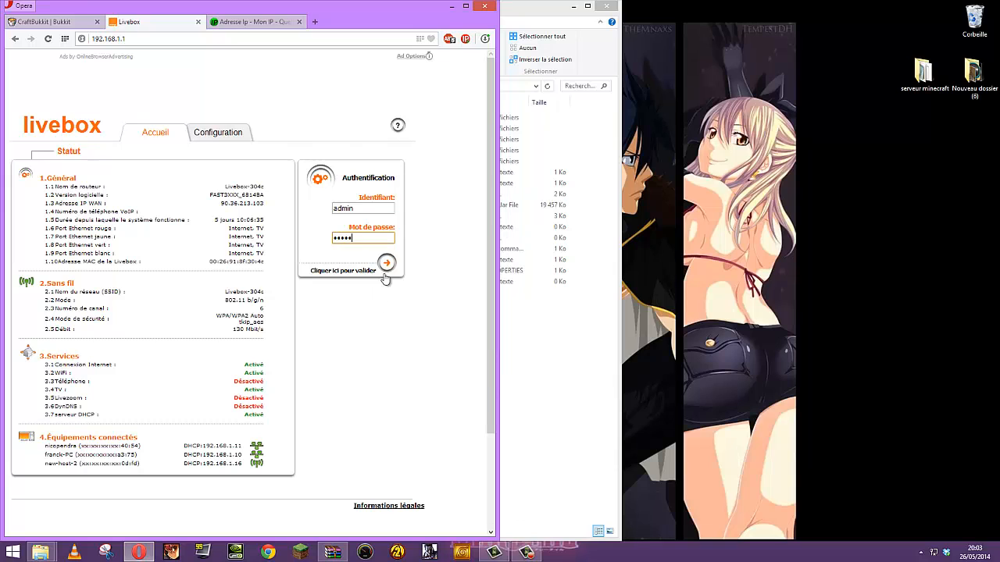
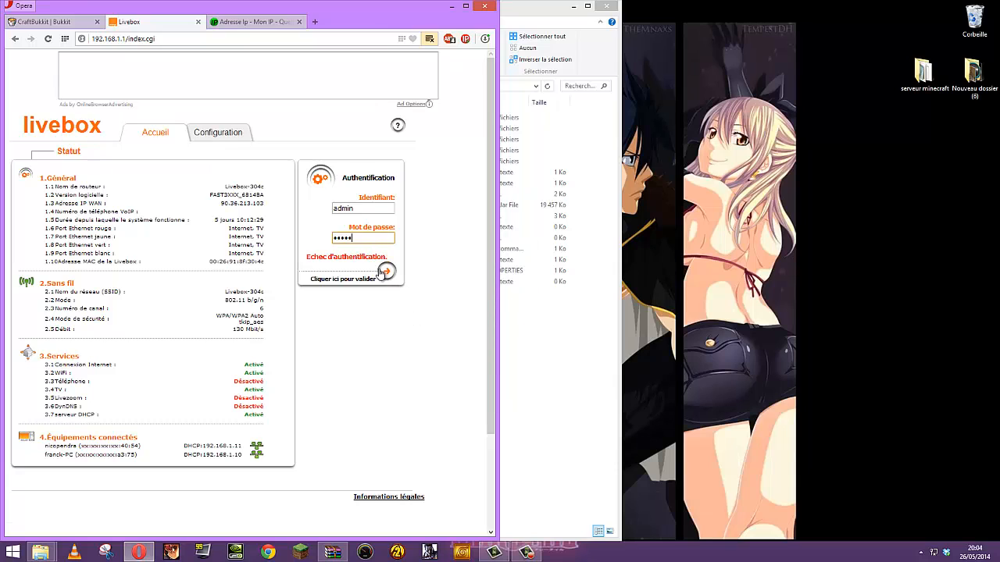
# Log in as administrator and open Configuration > Livebox > Paramètres avancés, showing the DHCP settings
pyautogui.click(382, 272)
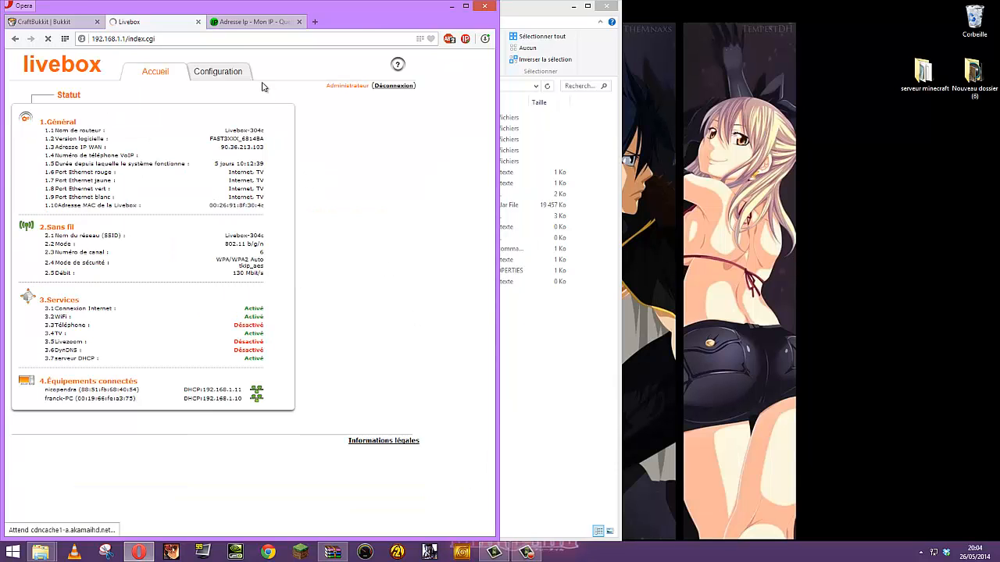
pyautogui.click(231, 78)
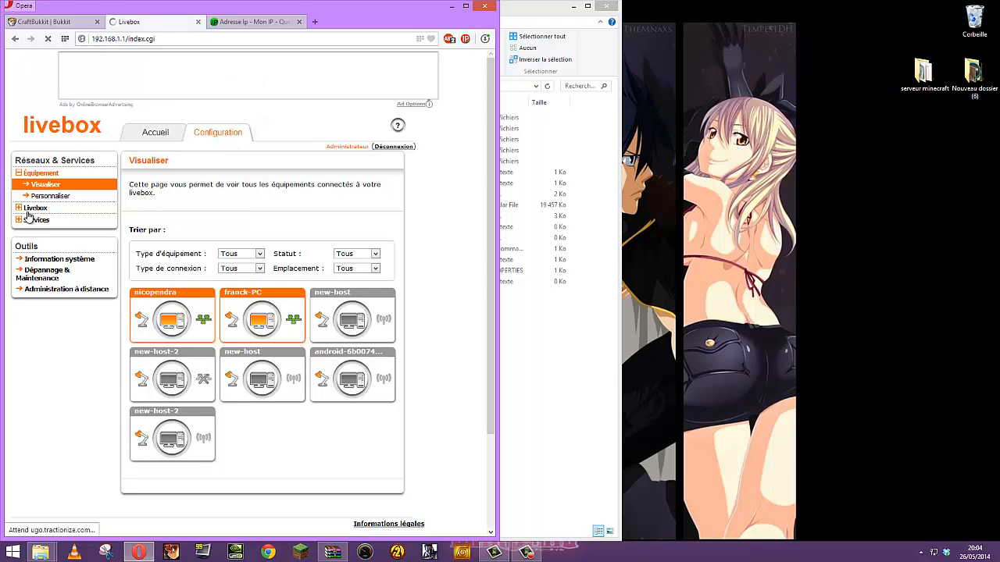
pyautogui.click(29, 210)
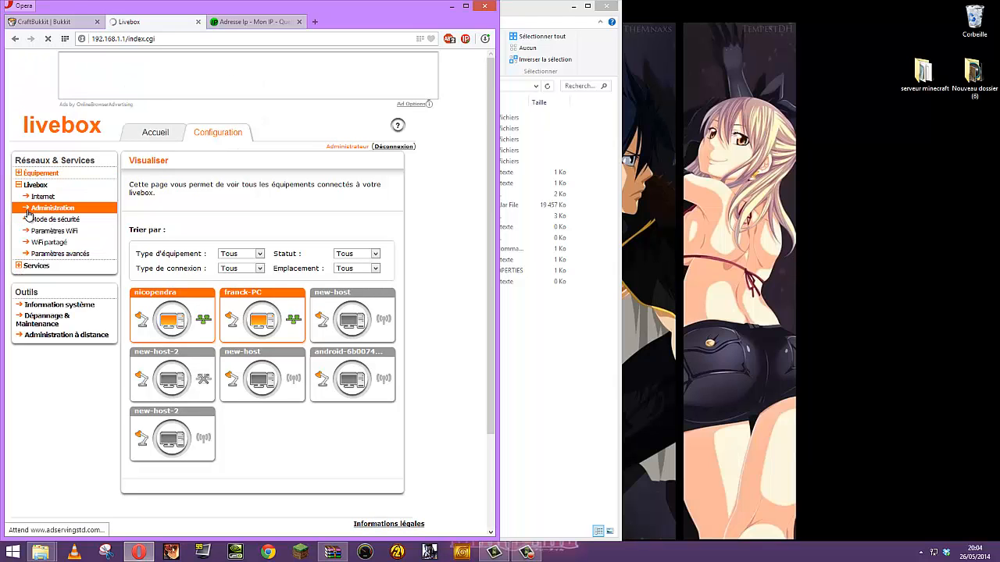
pyautogui.click(46, 258)
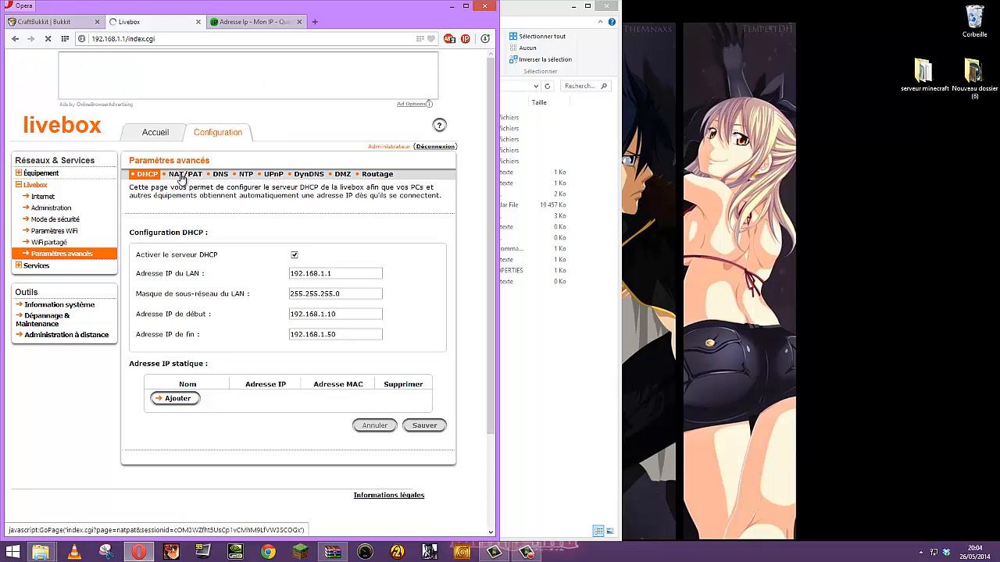
# On the NAT/PAT tab, delete both Minecraft port 25565 rules (TCP and UDP)
pyautogui.click(181, 177)
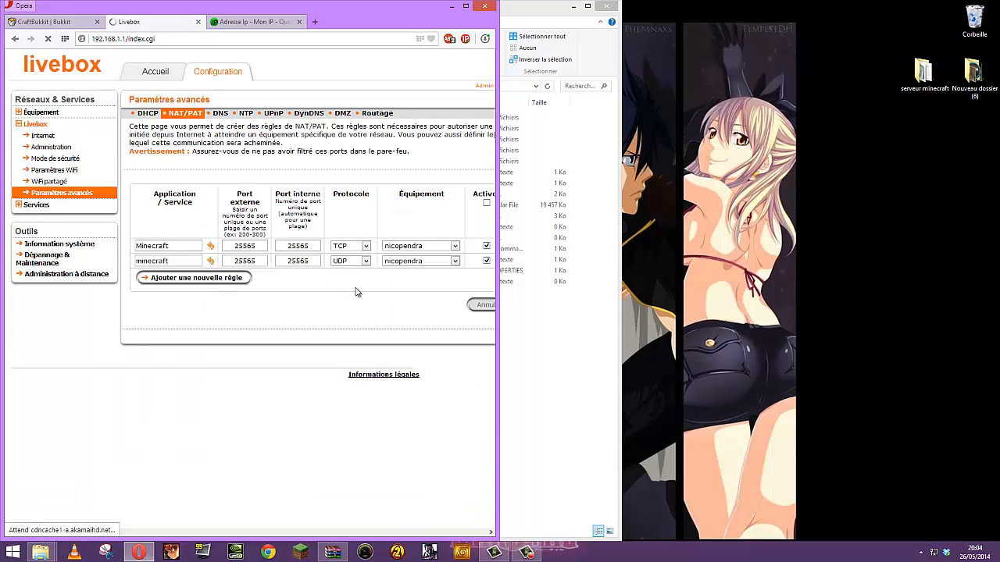
pyautogui.moveTo(294, 532); pyautogui.dragTo(326, 529)
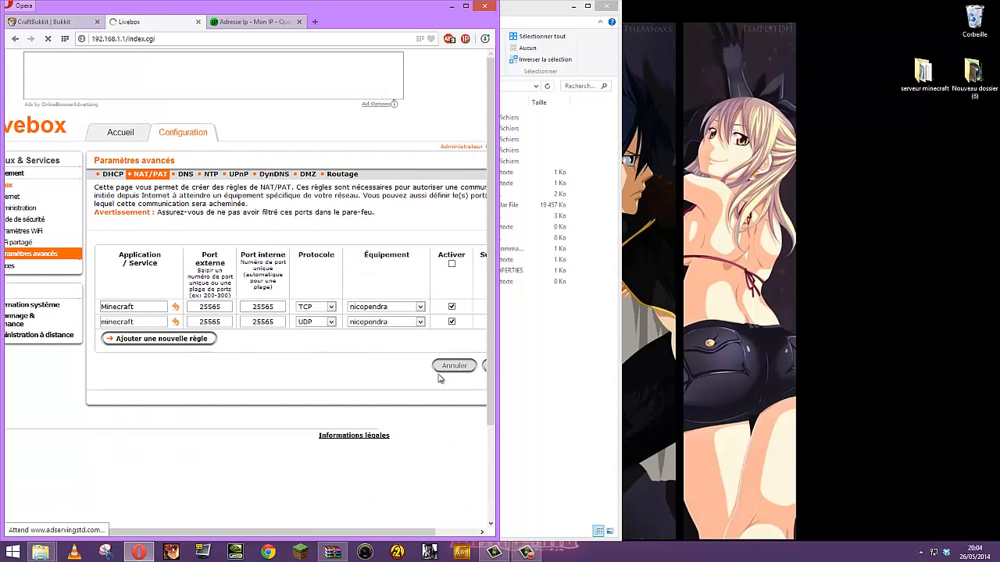
pyautogui.moveTo(391, 533); pyautogui.dragTo(434, 534)
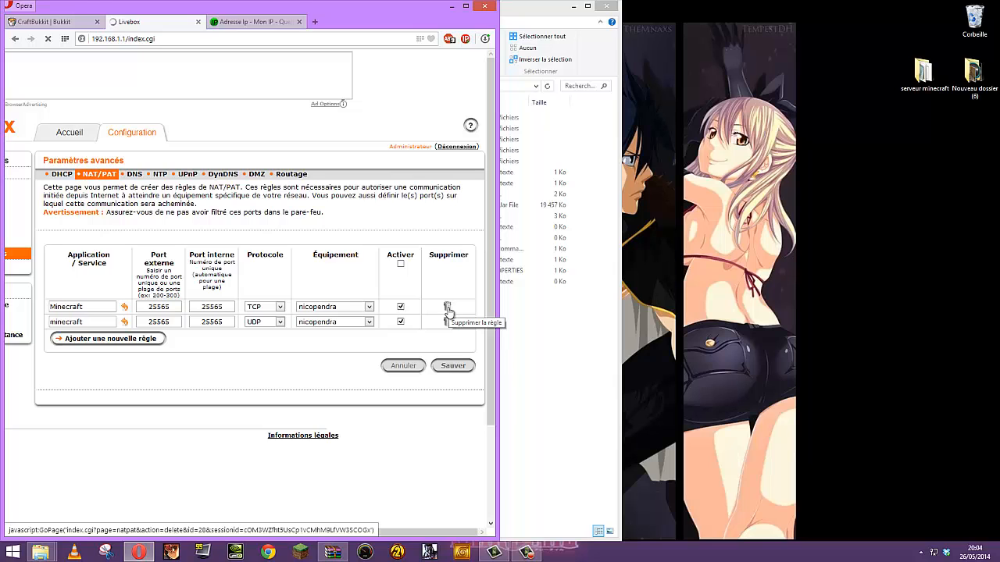
pyautogui.click(448, 307)
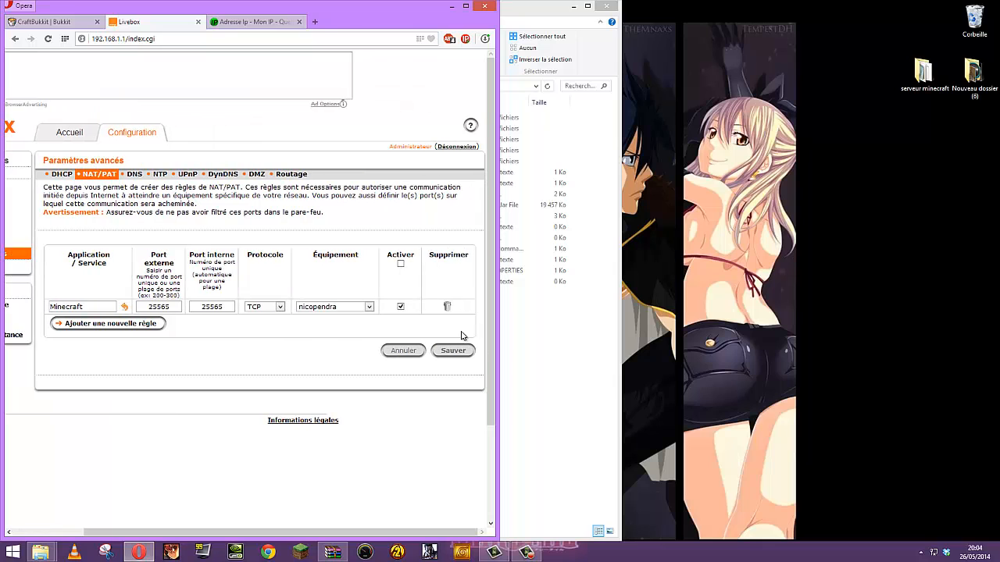
pyautogui.click(446, 307)
pyautogui.click(465, 5)
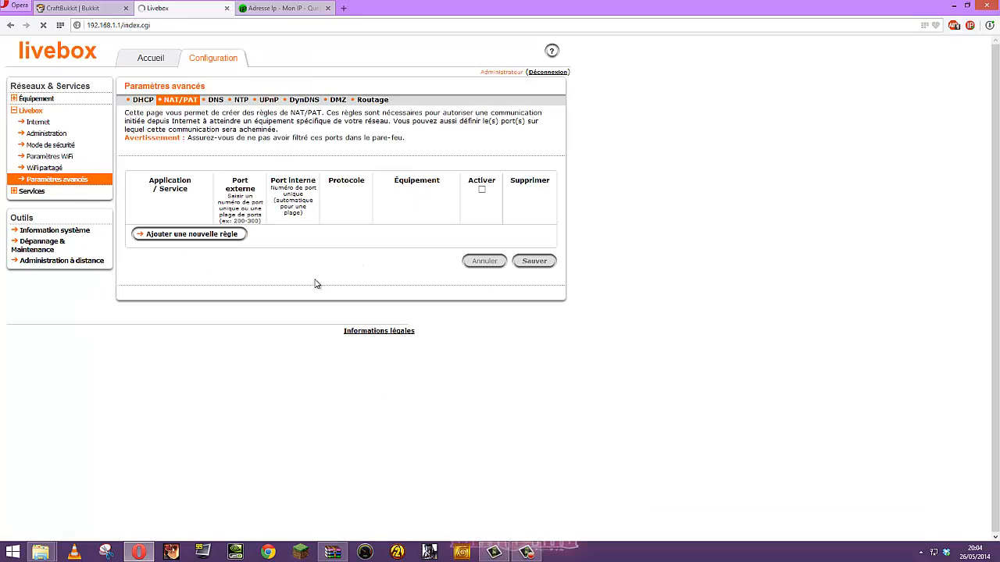
# Add a new custom forwarding rule named Minecraft with external port 25565
pyautogui.click(197, 241)
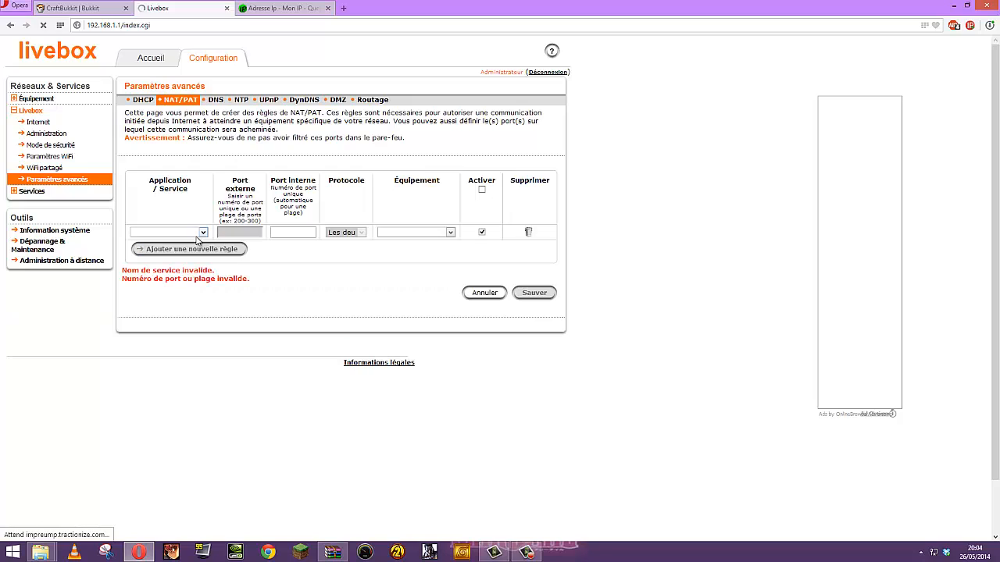
pyautogui.click(202, 232)
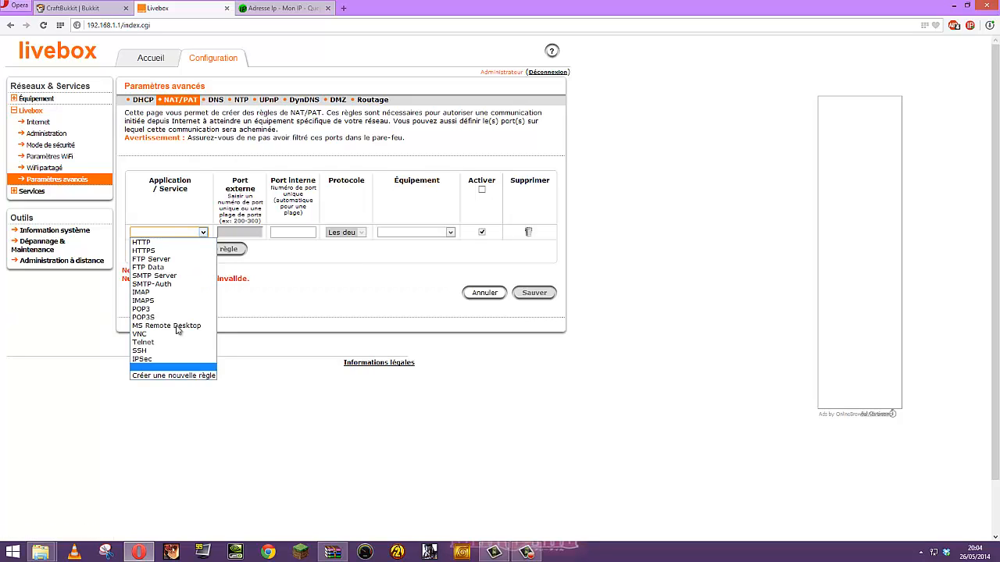
pyautogui.click(167, 376)
pyautogui.click(173, 229)
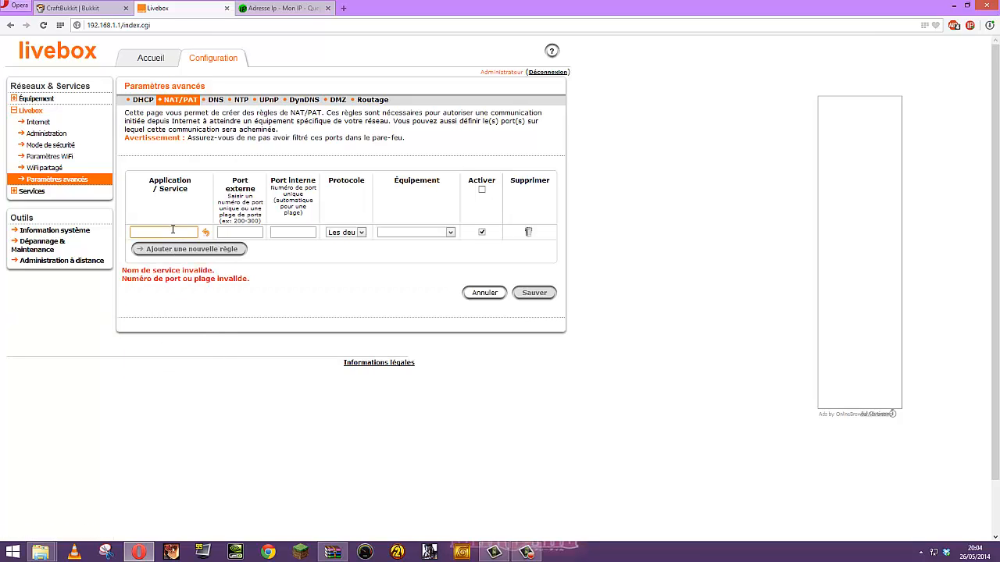
pyautogui.write('Minecraft')
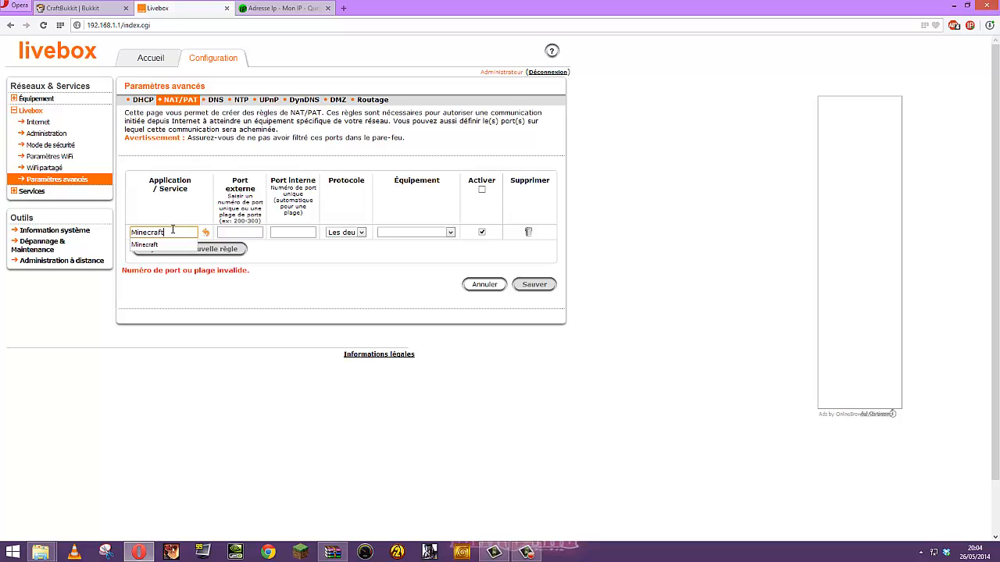
pyautogui.click(237, 234)
pyautogui.write('25565')
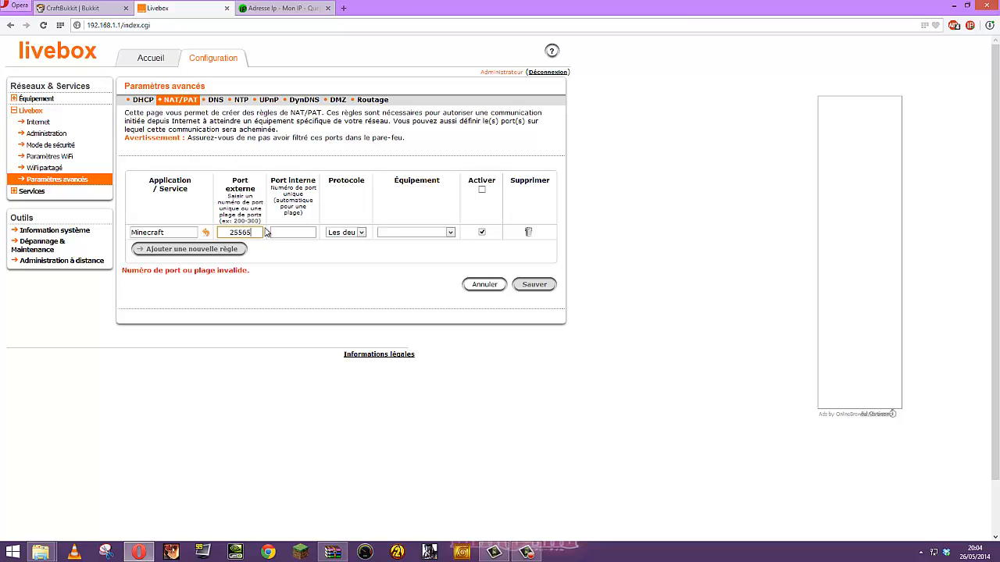
# Set internal port 25565, protocol TCP and the server computer as target, then save the rule
pyautogui.click(290, 234)
pyautogui.click(290, 233)
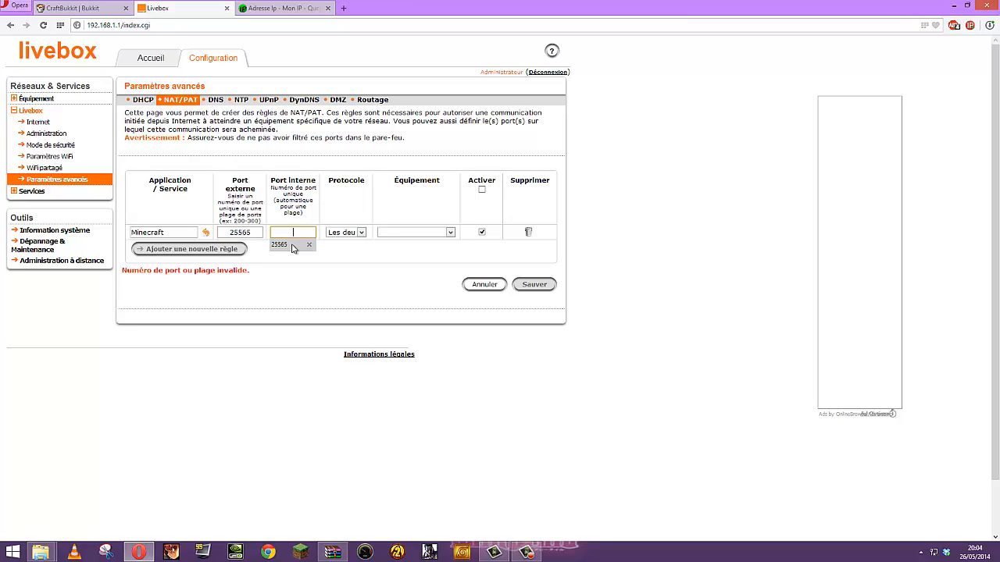
pyautogui.click(292, 244)
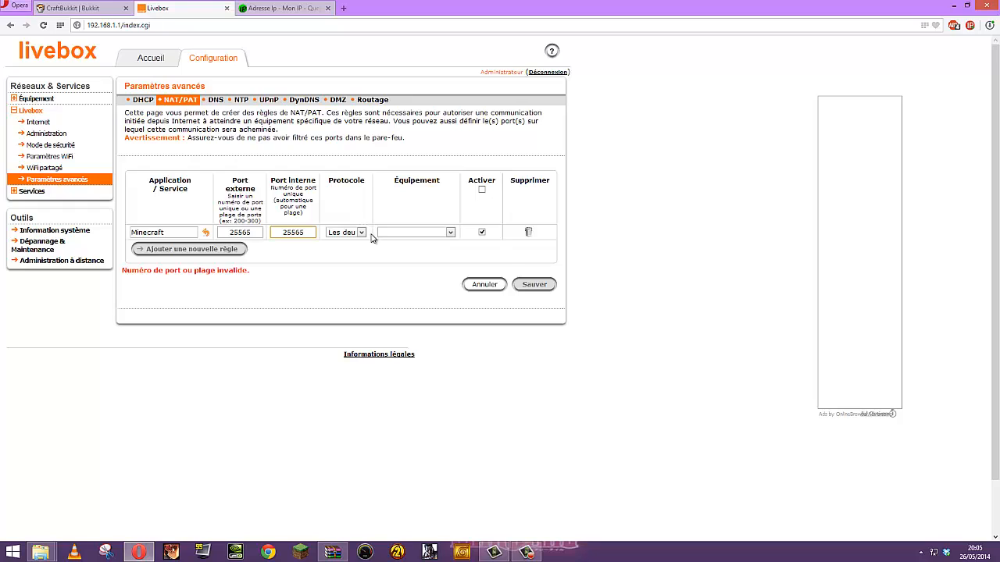
pyautogui.click(361, 232)
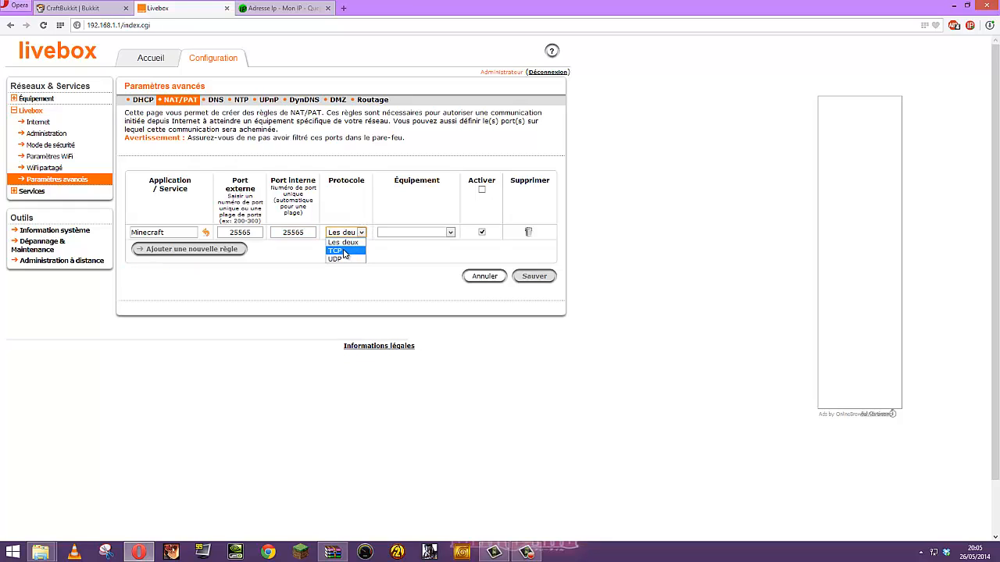
pyautogui.click(344, 250)
pyautogui.click(408, 232)
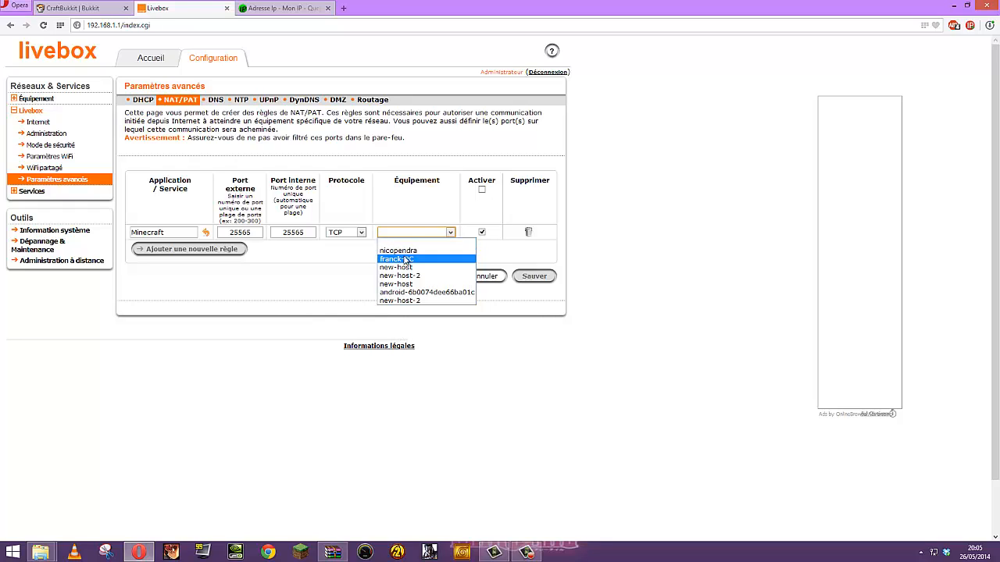
pyautogui.click(405, 253)
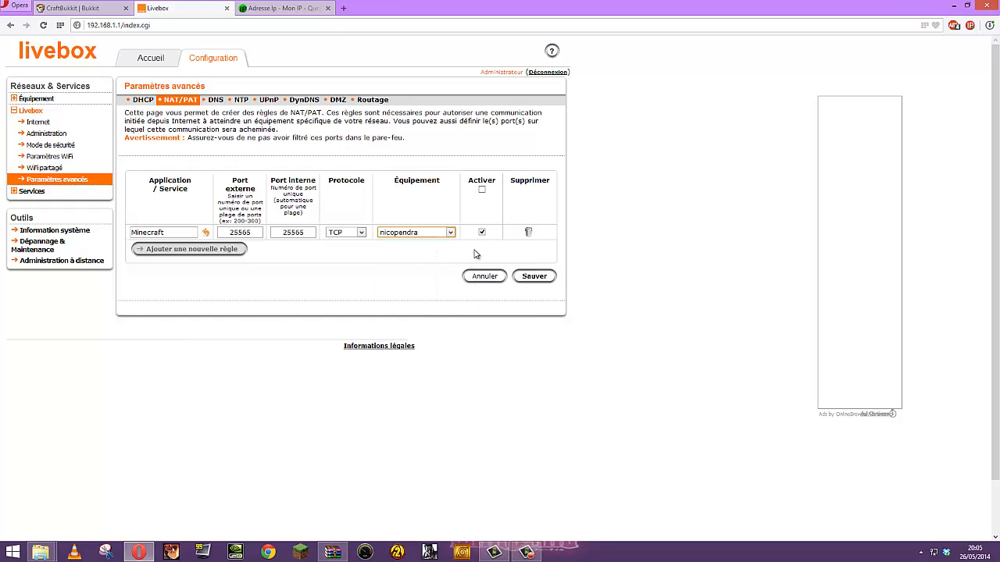
pyautogui.click(531, 279)
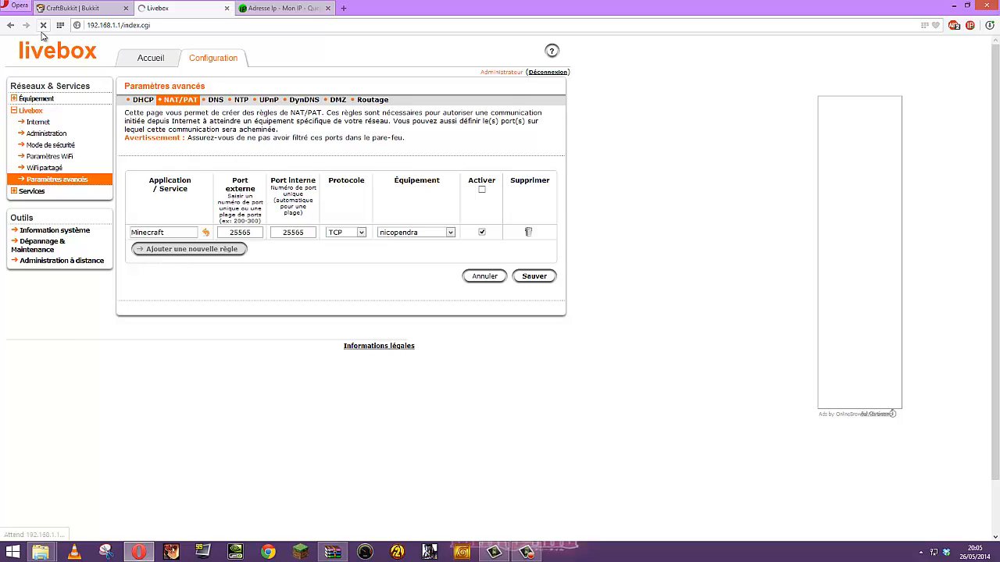
# Add a second custom rule named minecraft with external port 25565
pyautogui.click(161, 250)
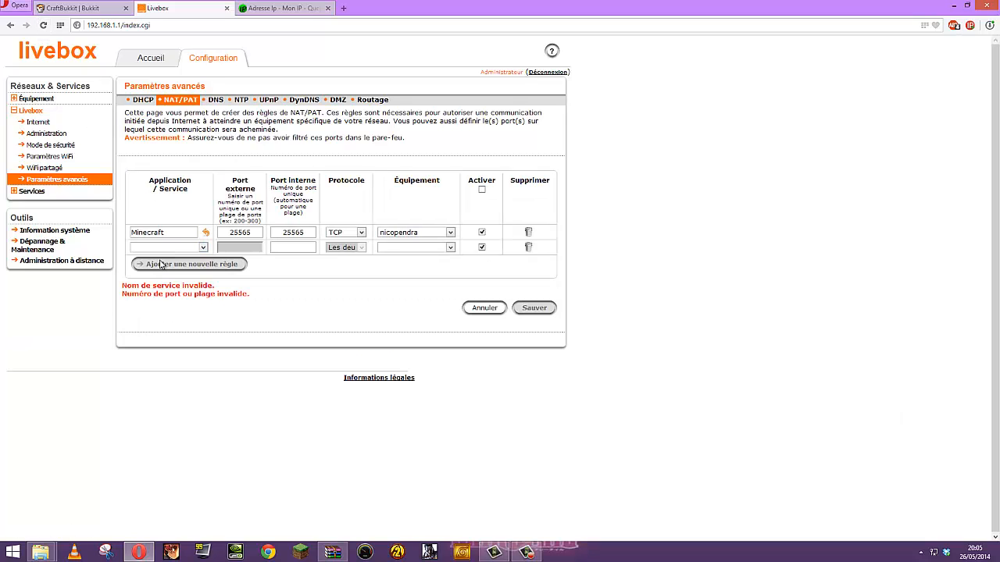
pyautogui.click(201, 248)
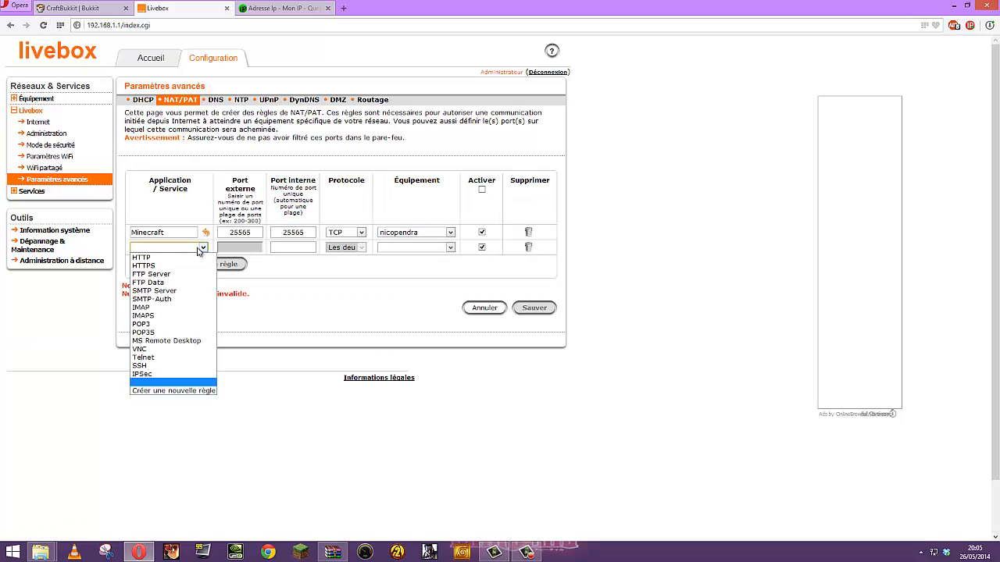
pyautogui.click(177, 392)
pyautogui.click(172, 247)
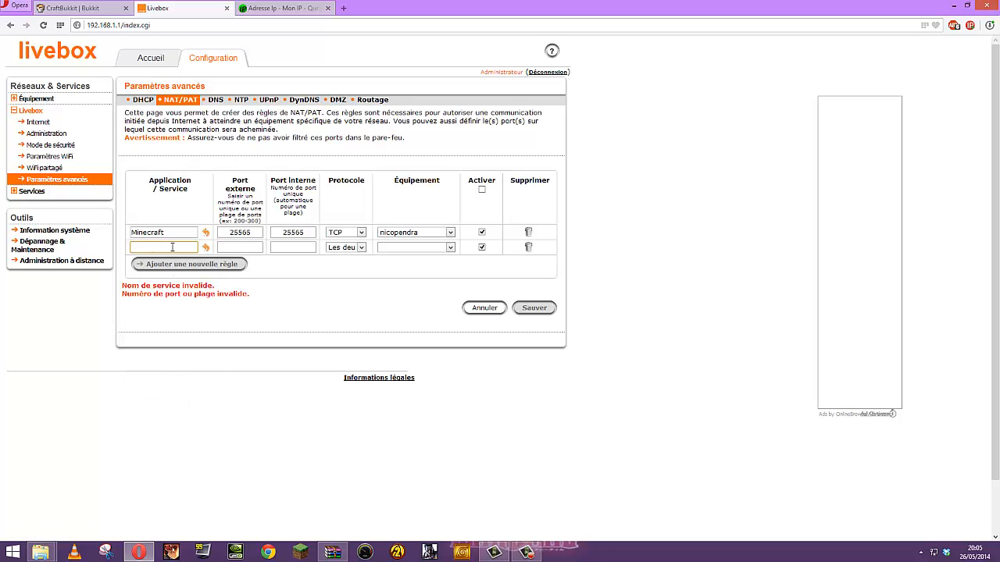
pyautogui.write('minecraft')
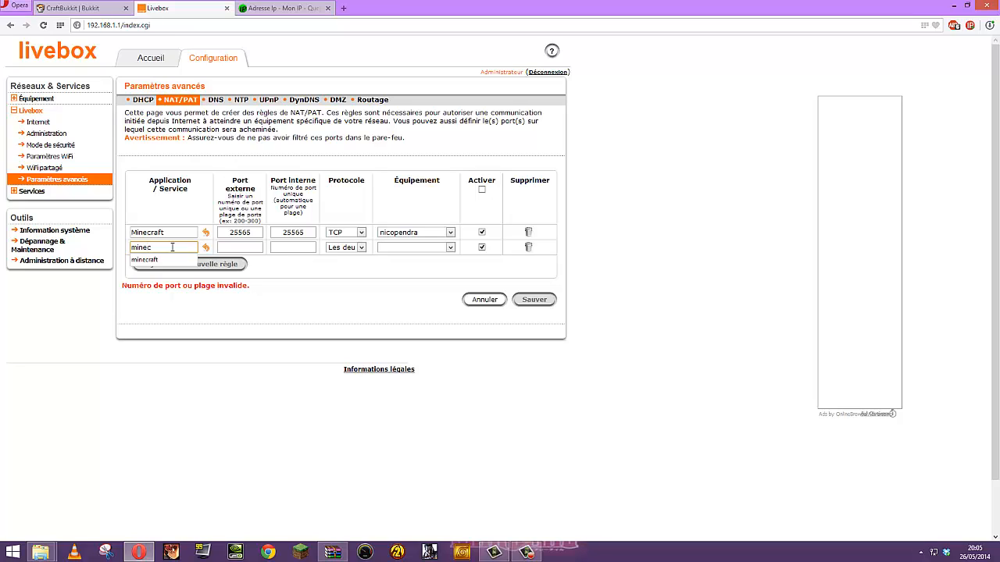
pyautogui.click(257, 247)
pyautogui.click(251, 260)
# Give it internal port 25565, protocol UDP and the same device, then save it
pyautogui.click(293, 247)
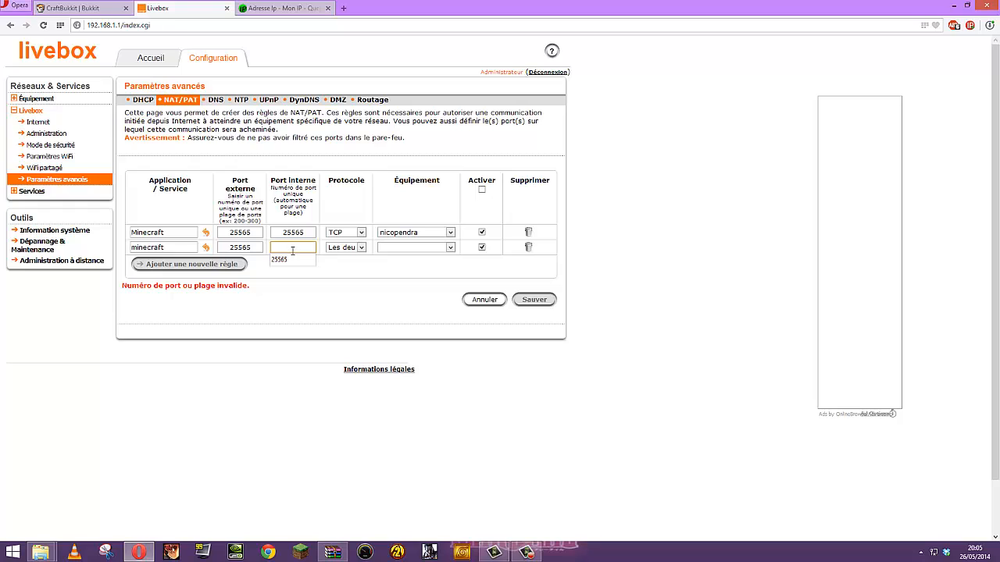
pyautogui.click(280, 259)
pyautogui.click(344, 247)
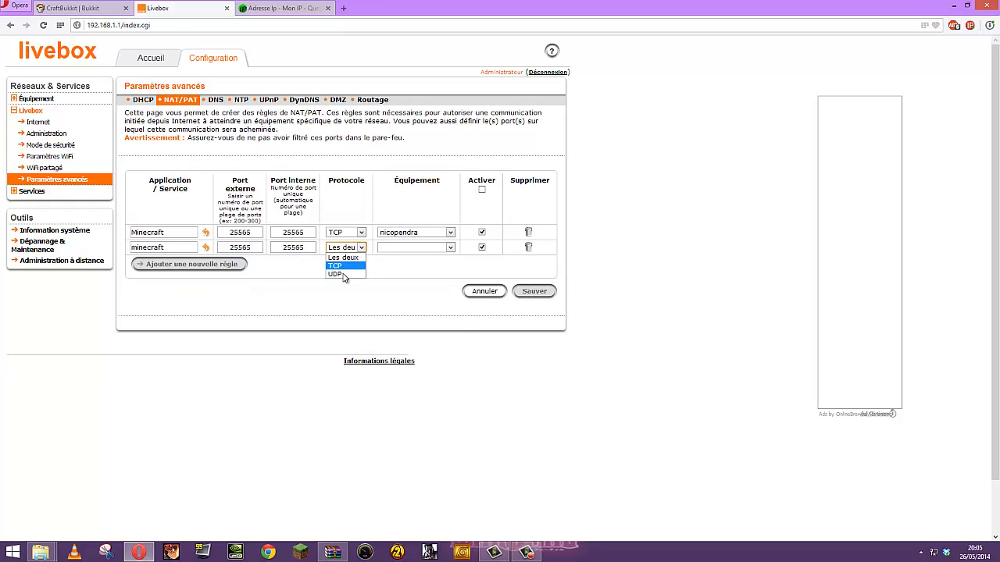
pyautogui.click(339, 275)
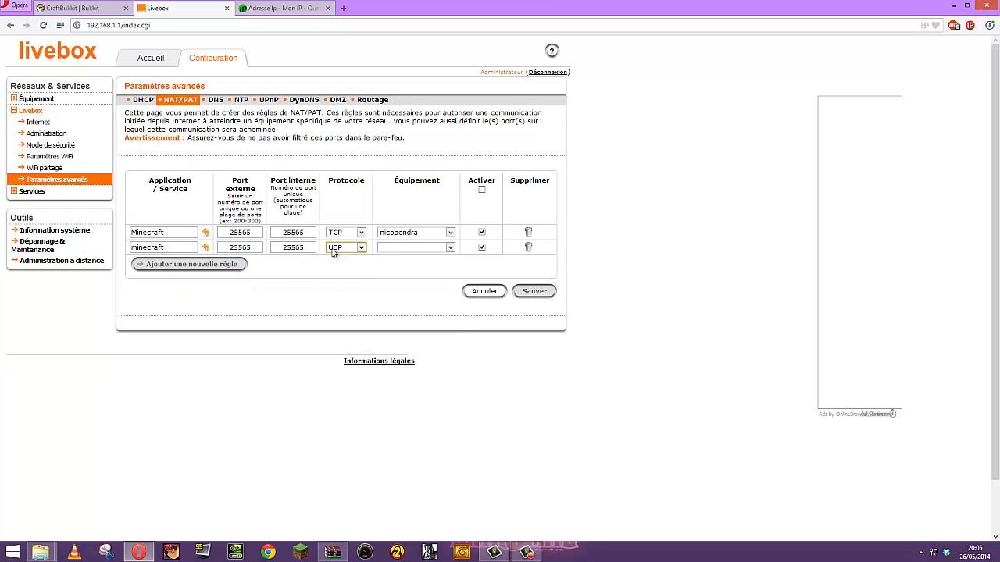
pyautogui.click(405, 248)
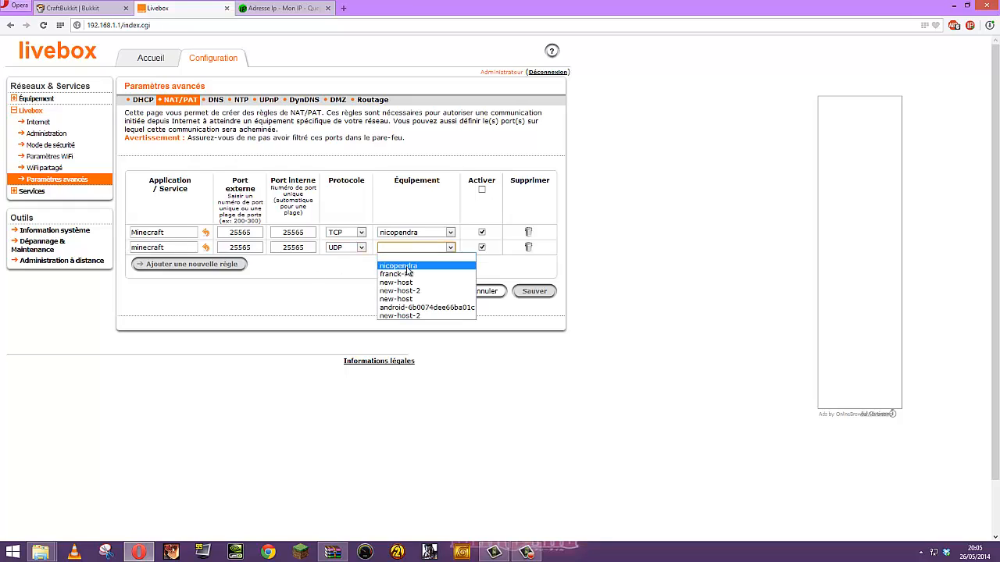
pyautogui.click(408, 271)
pyautogui.click(534, 292)
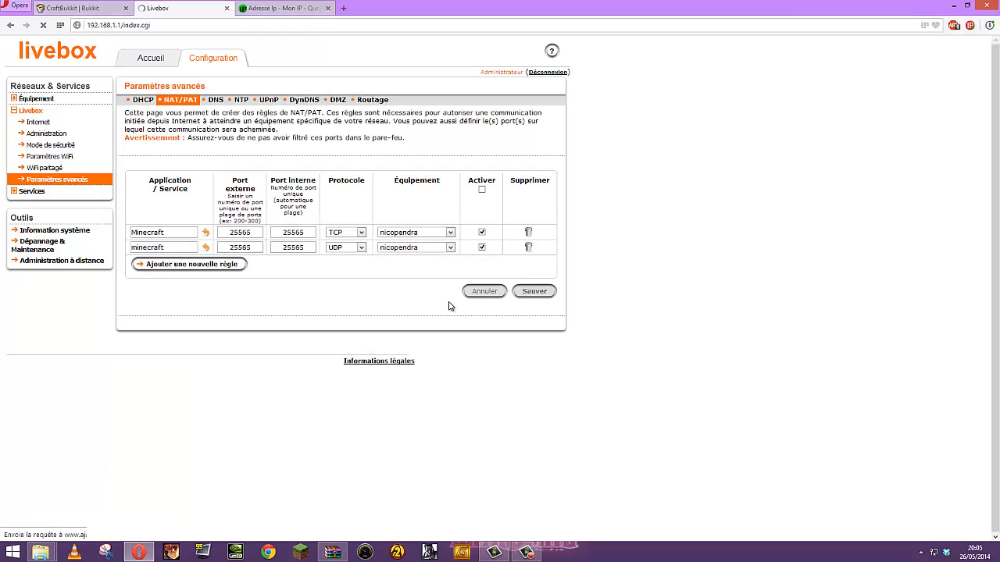
pyautogui.click(952, 9)
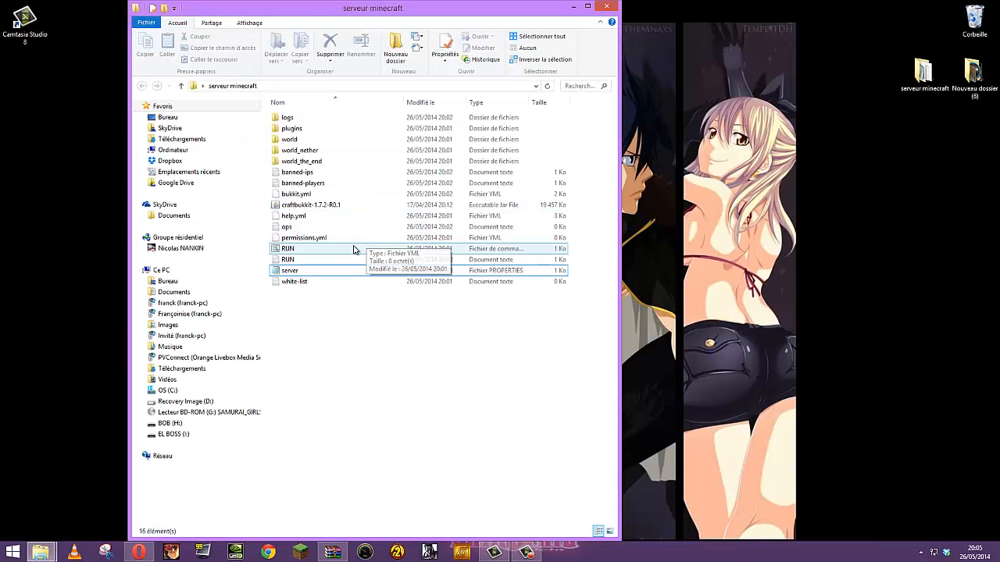
# Start the CraftBukkit server with RUN.bat, then launch Minecraft from the Minecraft Launcher
pyautogui.doubleClick(353, 249)
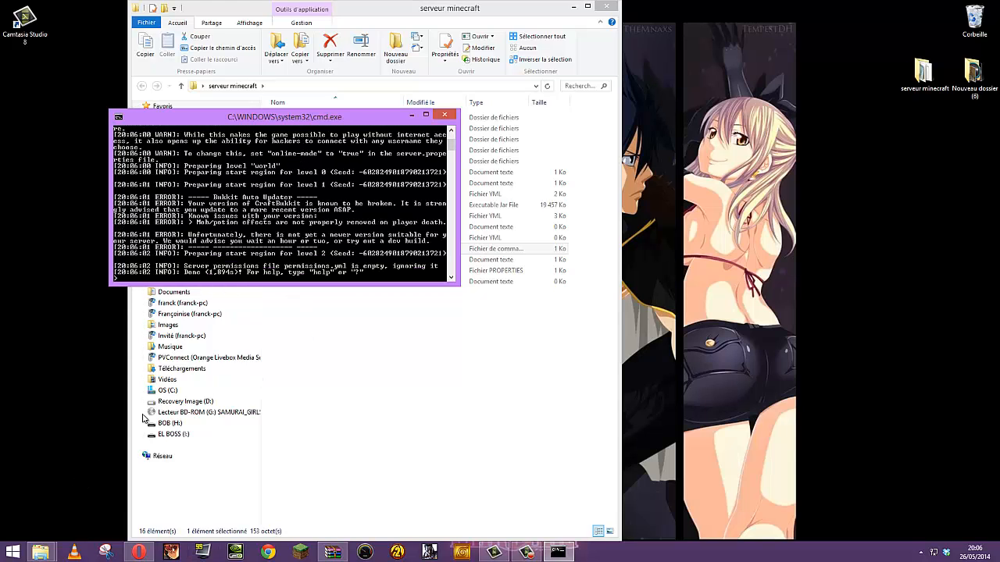
pyautogui.click(300, 552)
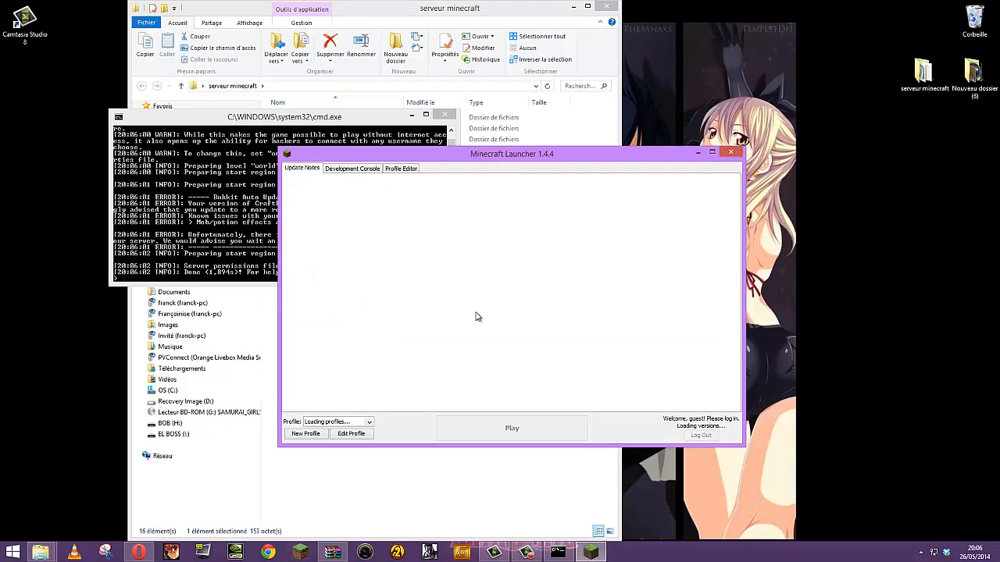
pyautogui.click(509, 431)
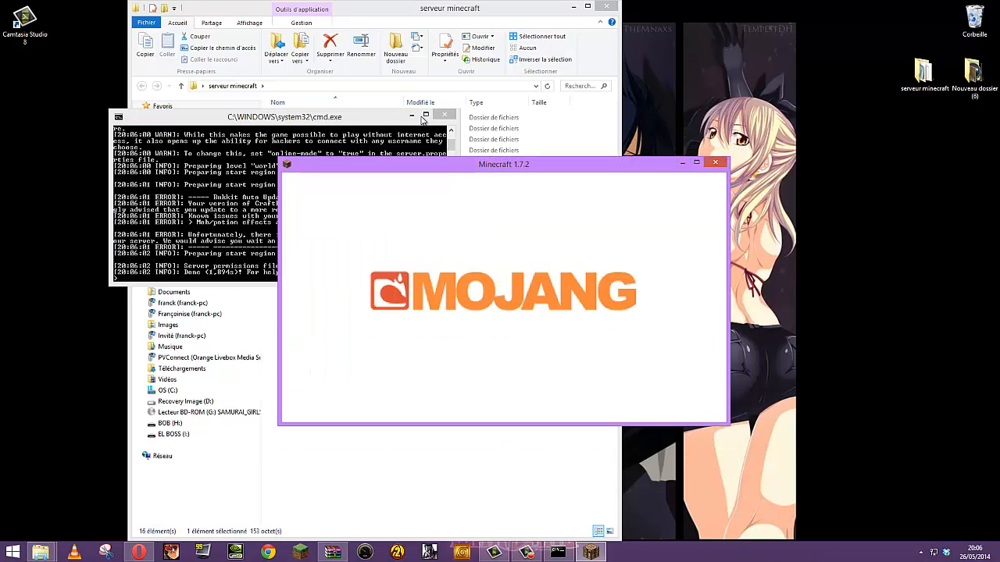
# Maximize the Minecraft 1.7.2 window so its main menu fills the screen
pyautogui.click(695, 166)
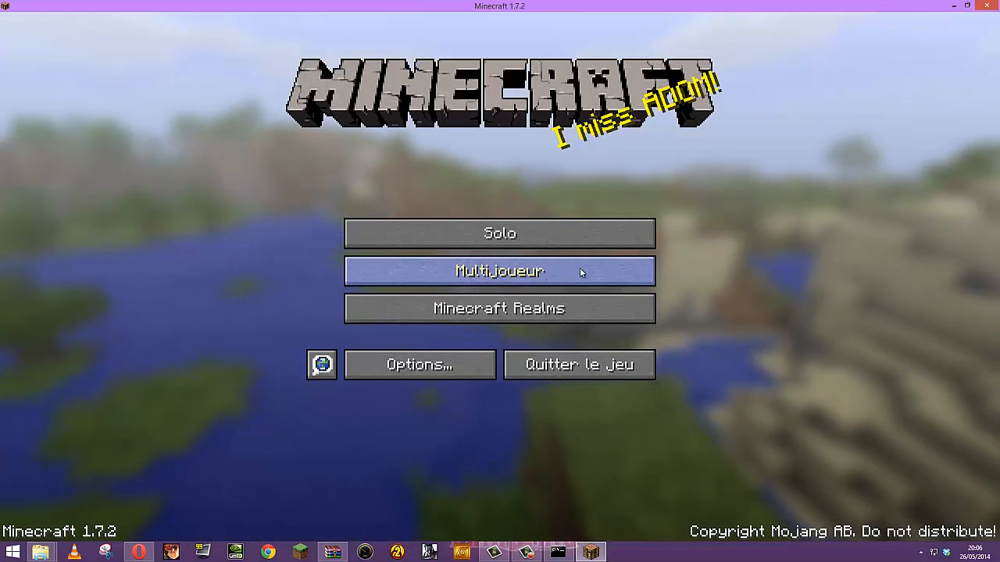
# In Multijoueur, add 'mon Serveur Minecraft' at address localhost and select the new entry
pyautogui.click(580, 269)
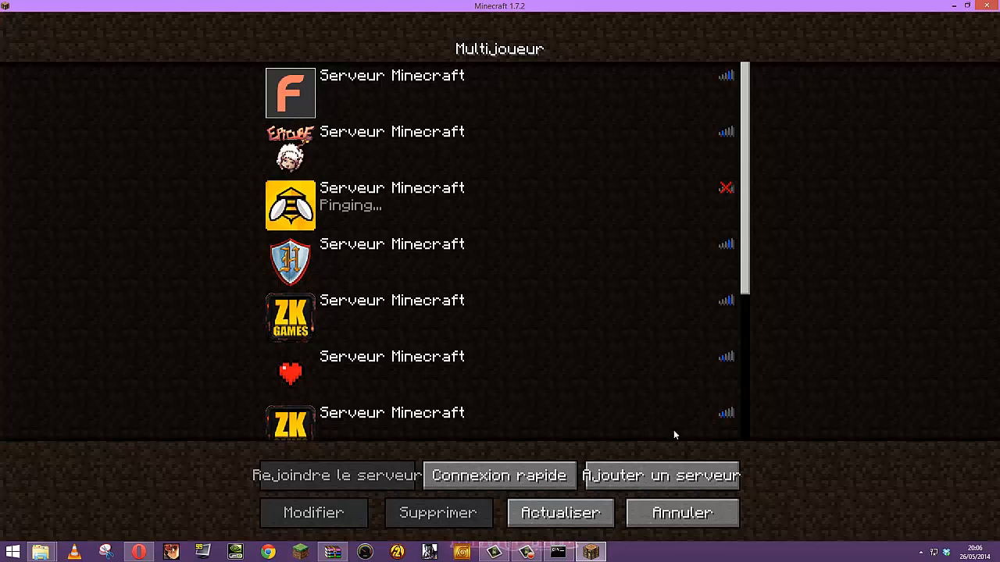
pyautogui.scroll(-1, 752, 383)
pyautogui.scroll(-5, 752, 384)
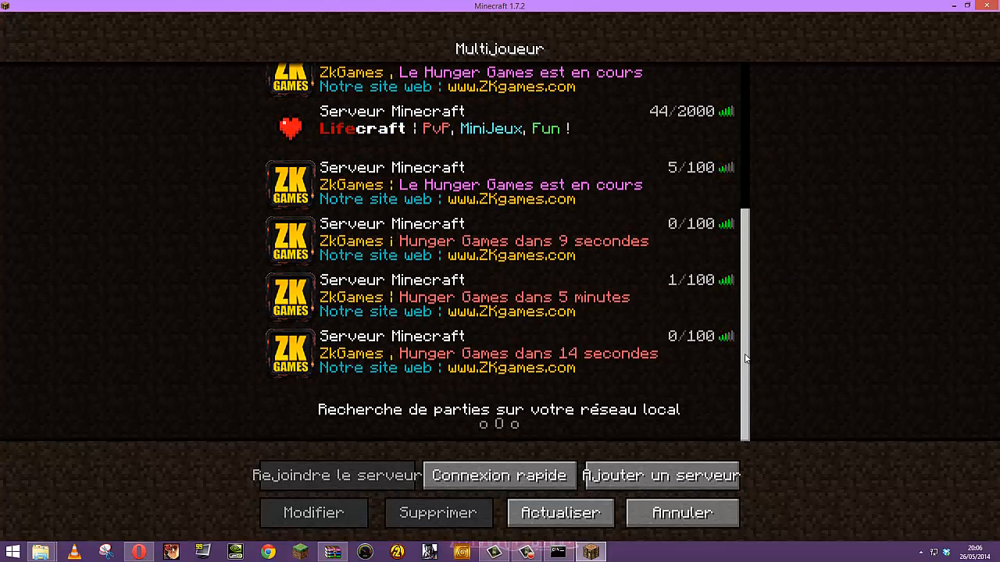
pyautogui.scroll(4, 750, 229)
pyautogui.moveTo(750, 223); pyautogui.dragTo(755, 136)
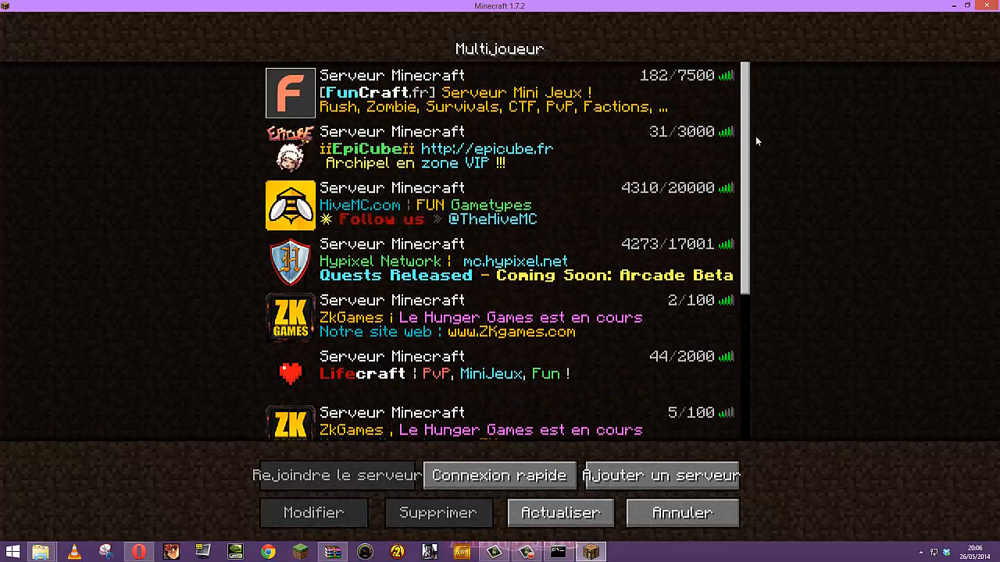
pyautogui.click(636, 479)
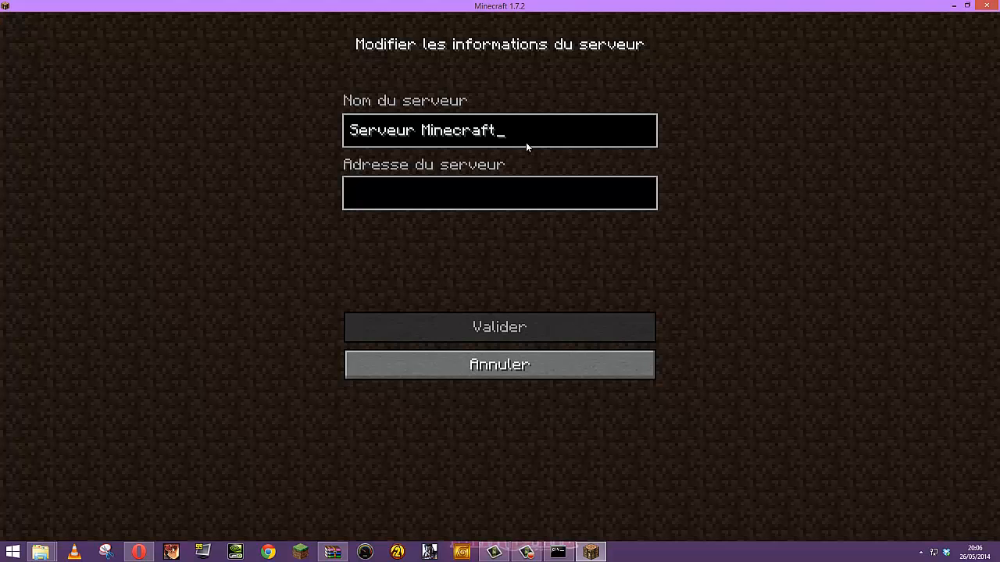
pyautogui.click(357, 135)
pyautogui.write('mon')
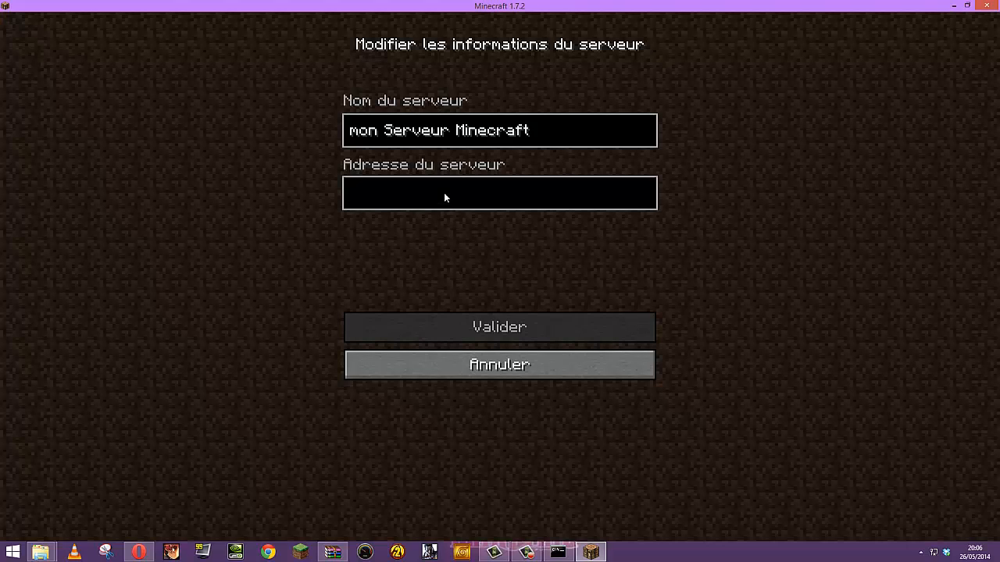
pyautogui.write('l')
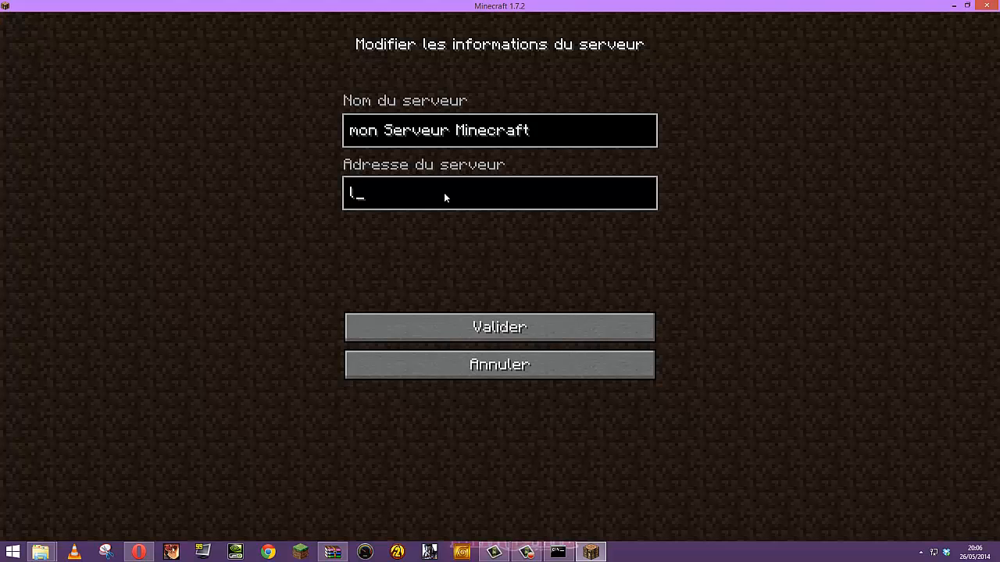
pyautogui.write('ocalhost')
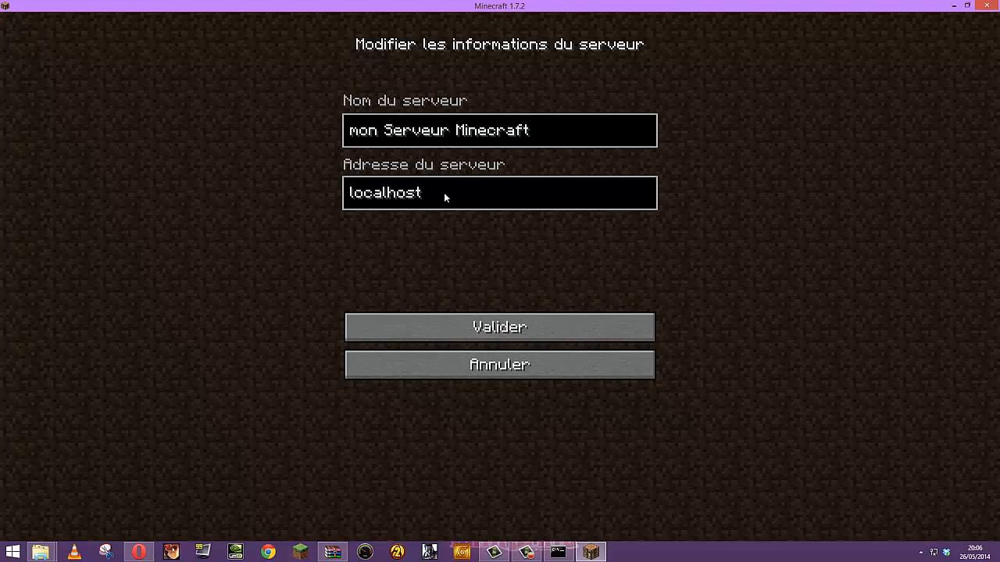
pyautogui.click(478, 329)
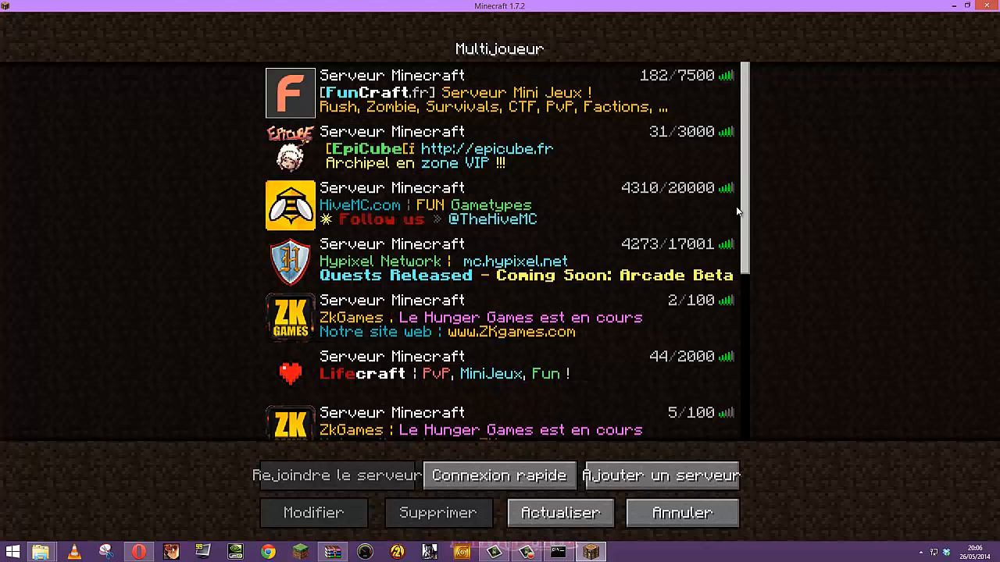
pyautogui.scroll(-11, 399, 318)
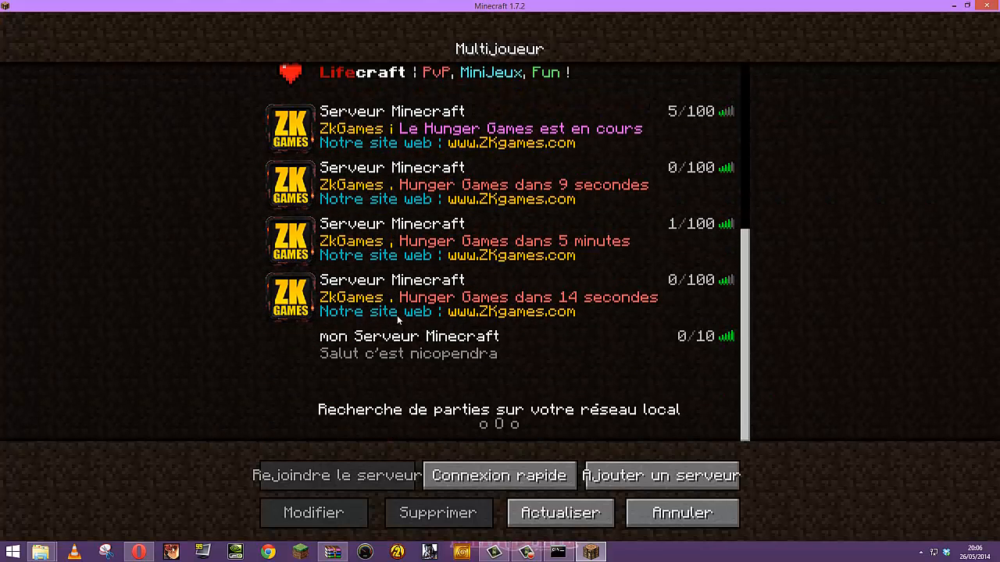
pyautogui.click(418, 357)
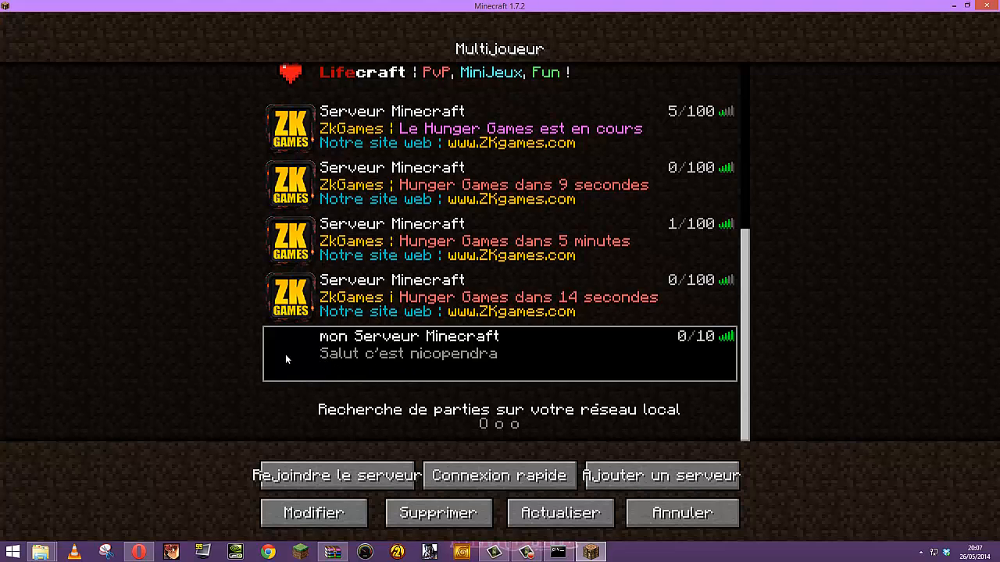
# Join the local server, walk to a birch tree, and break and collect a birch log
pyautogui.doubleClick(539, 349)
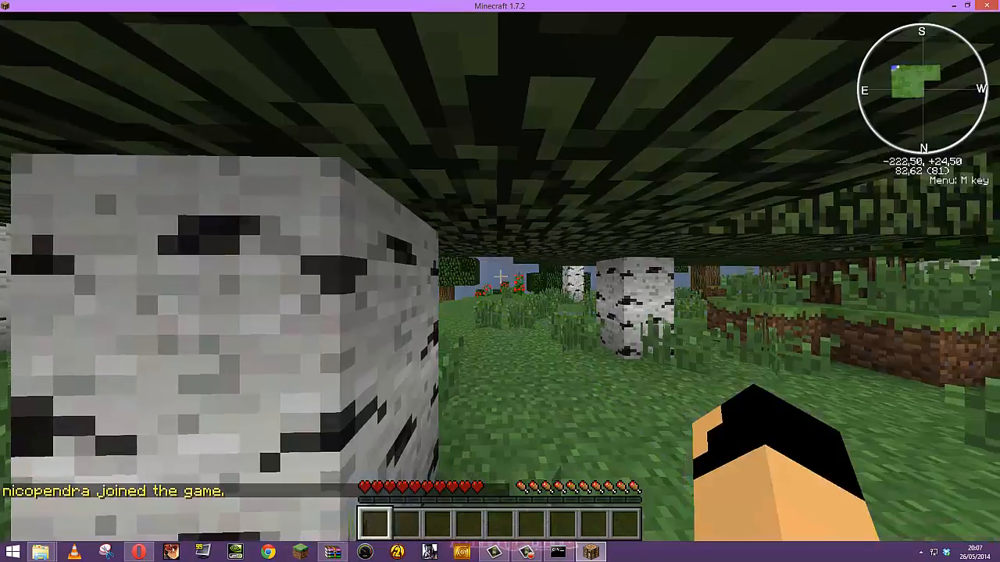
pyautogui.press('w')
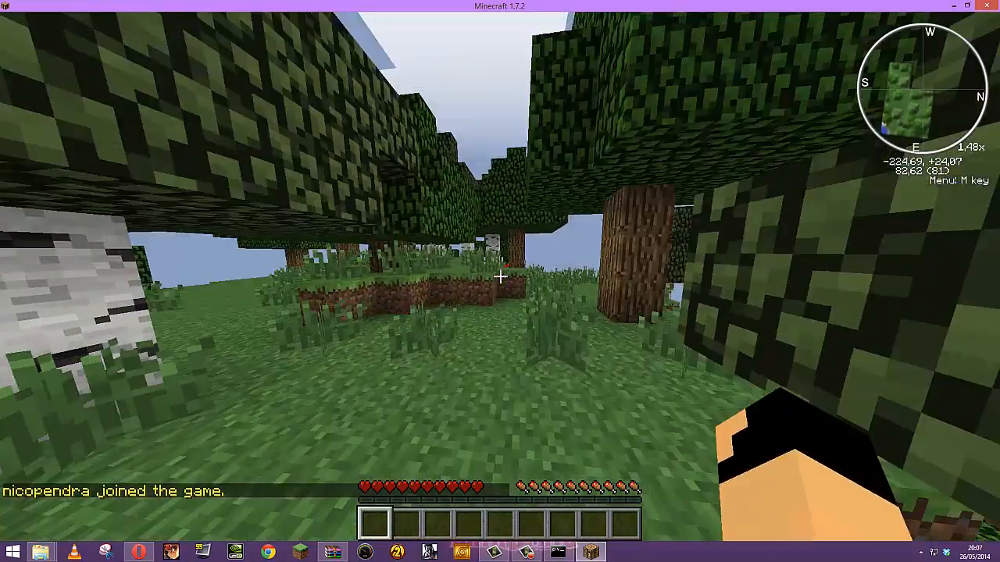
pyautogui.press('w')
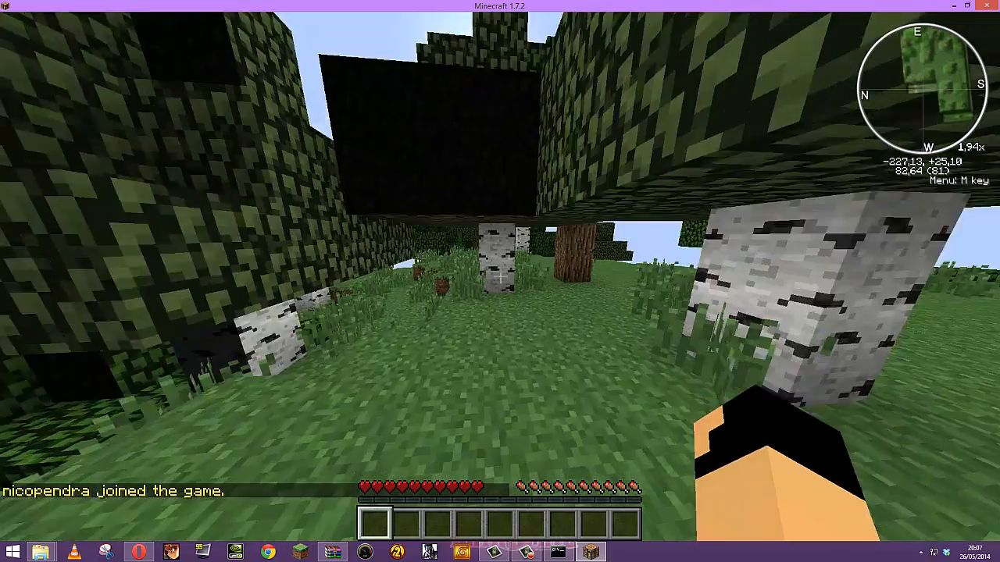
pyautogui.press('w')
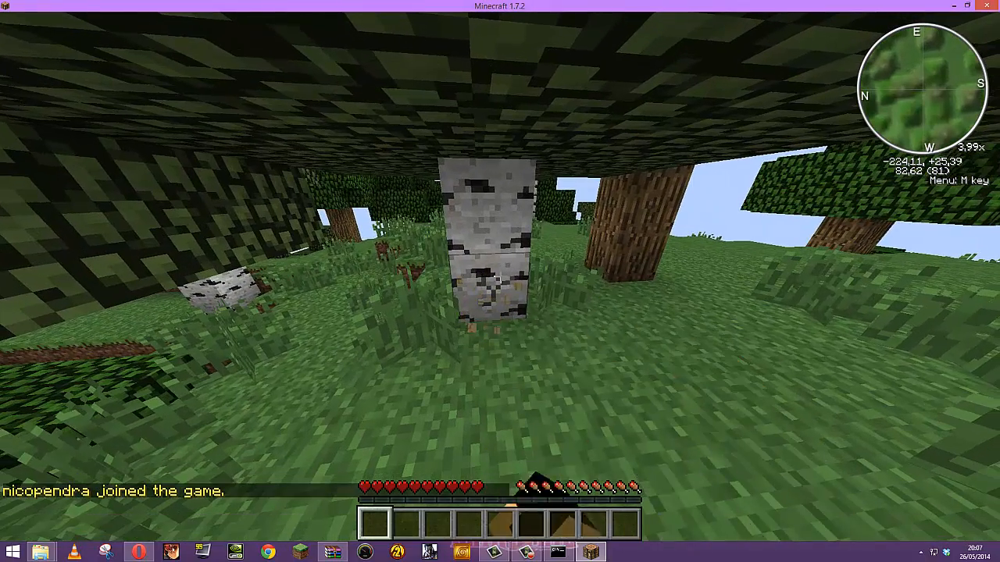
pyautogui.moveTo(500, 275); pyautogui.dragTo(500, 275)
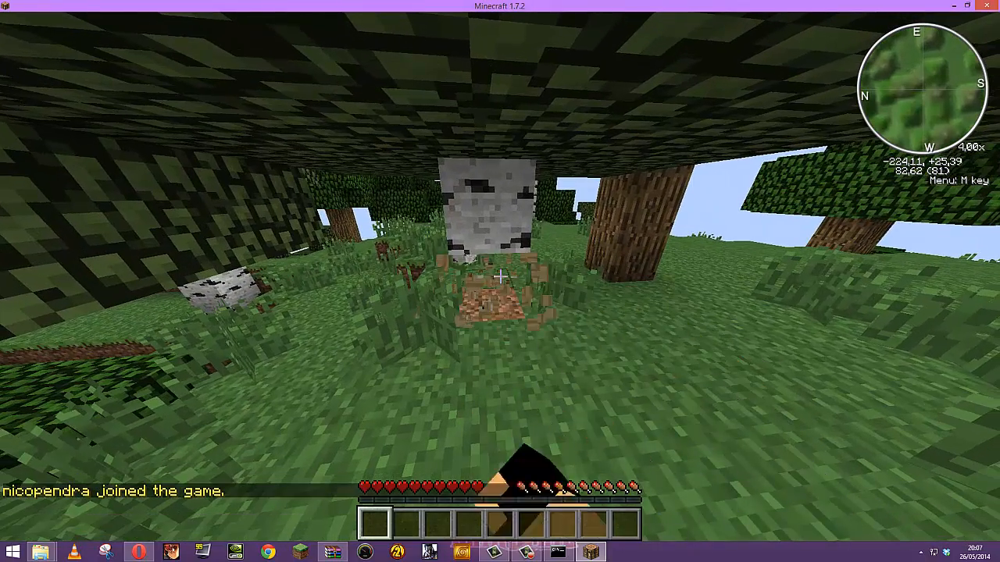
pyautogui.press('w')
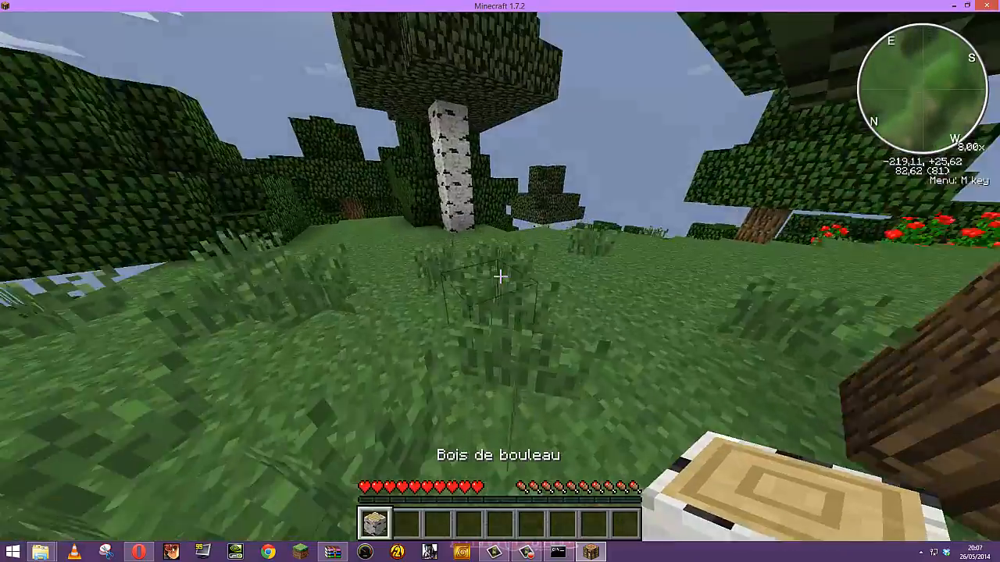
# Walk through the forest and grassland, then choose Déconnexion from the Game menu
pyautogui.press('w')
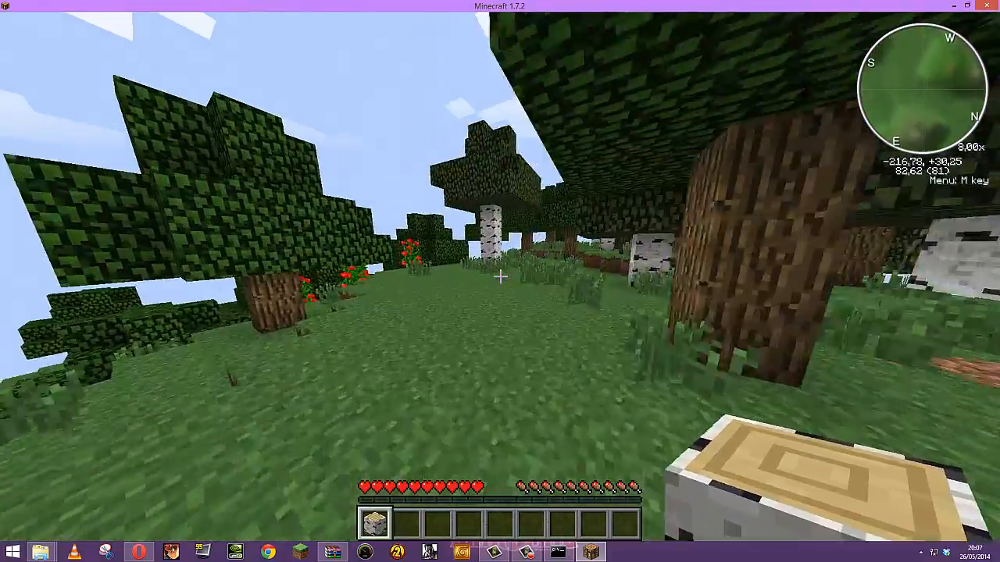
pyautogui.press('w')
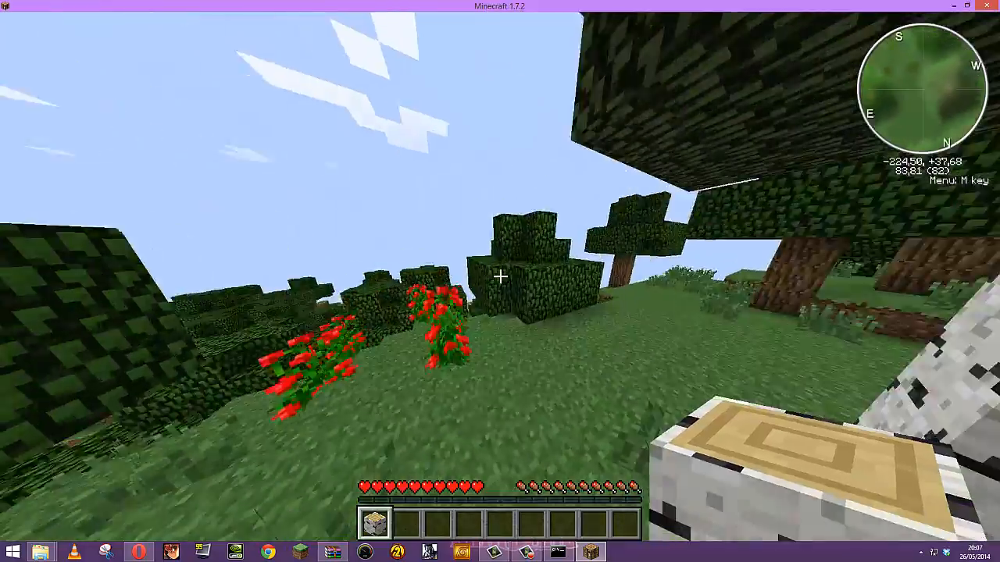
pyautogui.press('z')
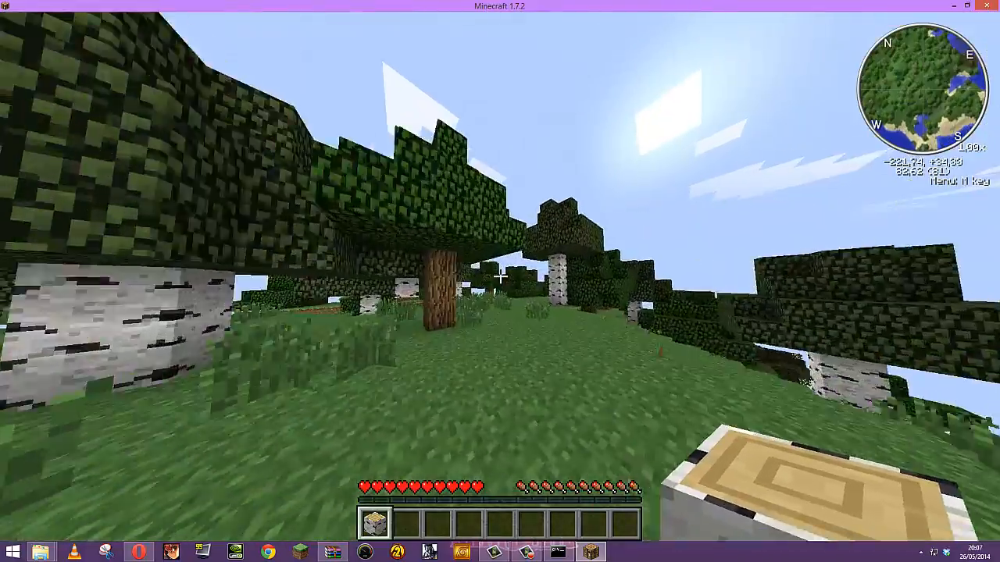
pyautogui.press('w')
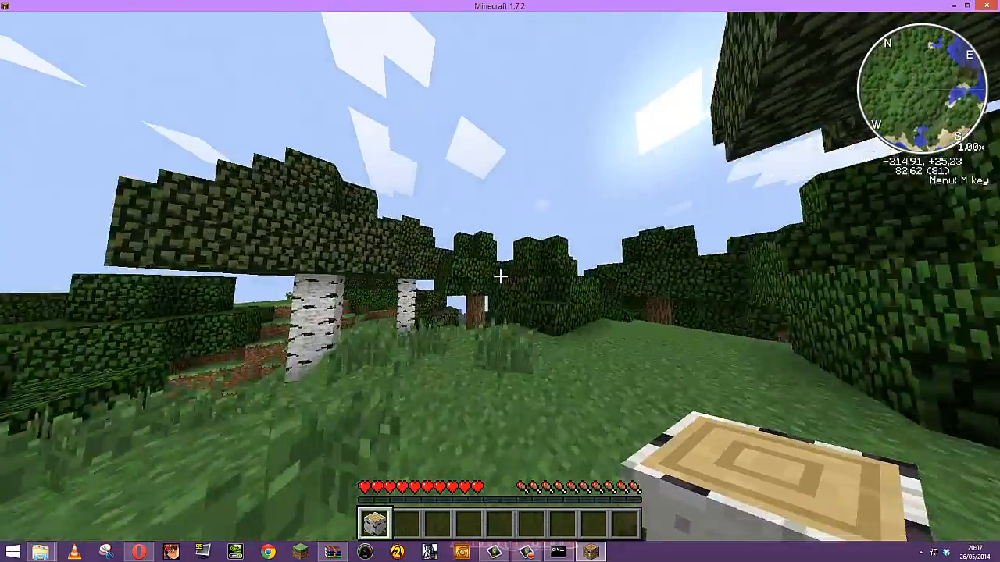
pyautogui.press('z')
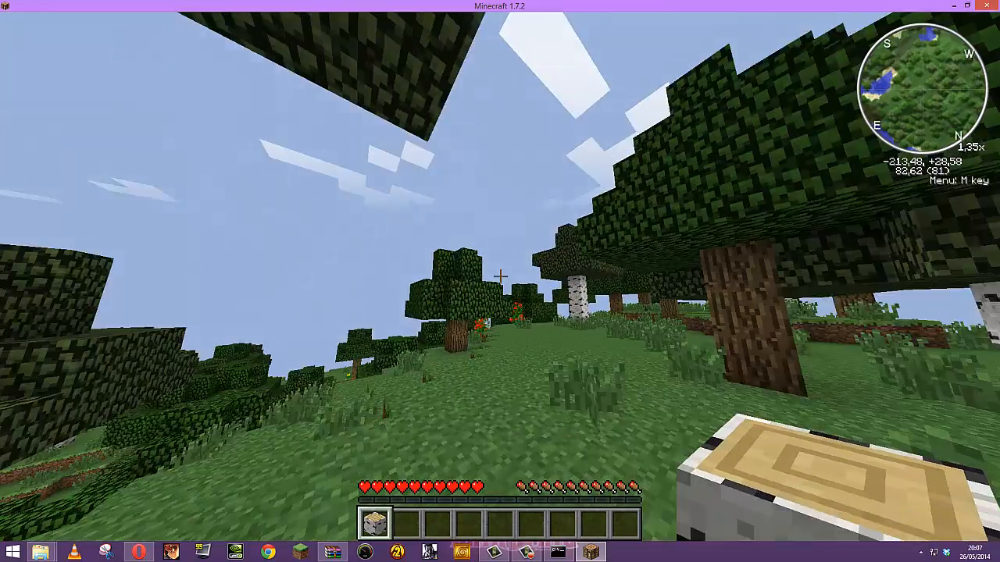
pyautogui.press('Escape')
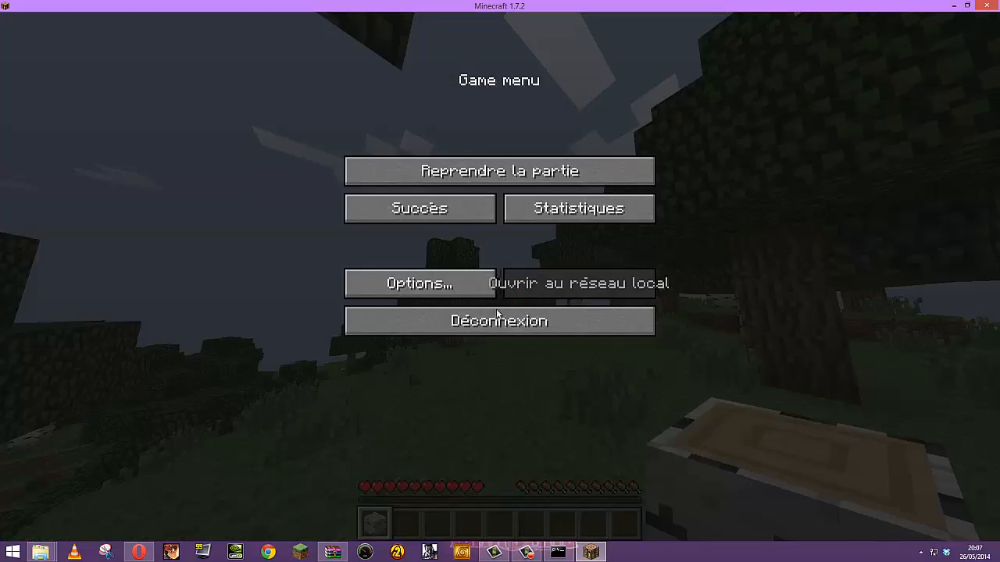
pyautogui.click(497, 321)
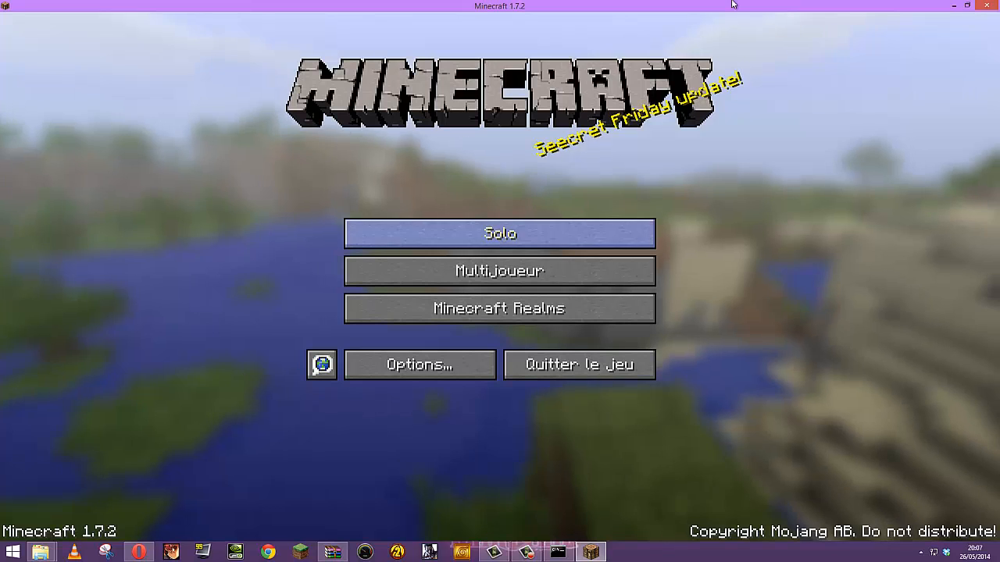
# Minimize Minecraft and Explorer, check the server console, and return to the Livebox NAT/PAT page
pyautogui.click(953, 7)
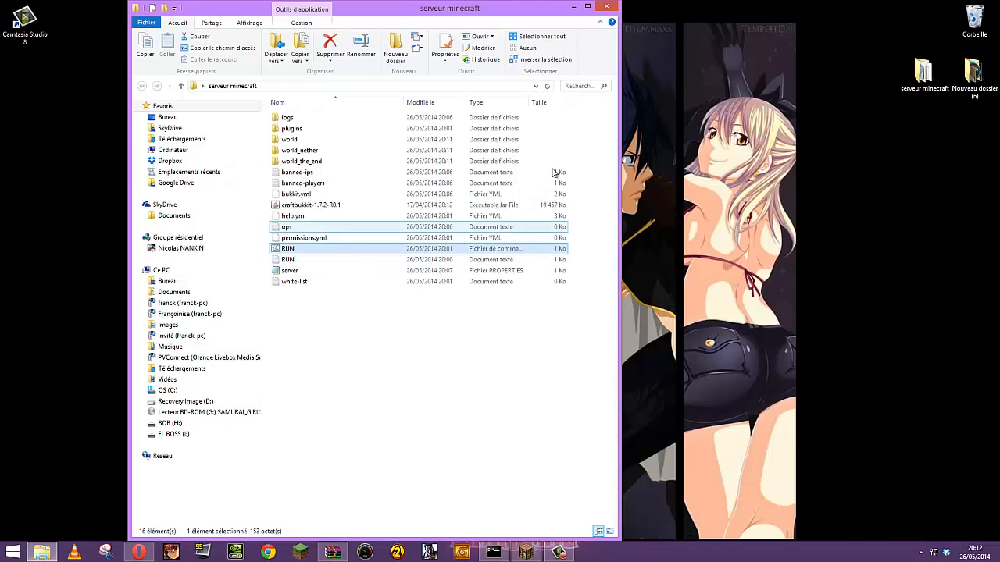
pyautogui.click(570, 9)
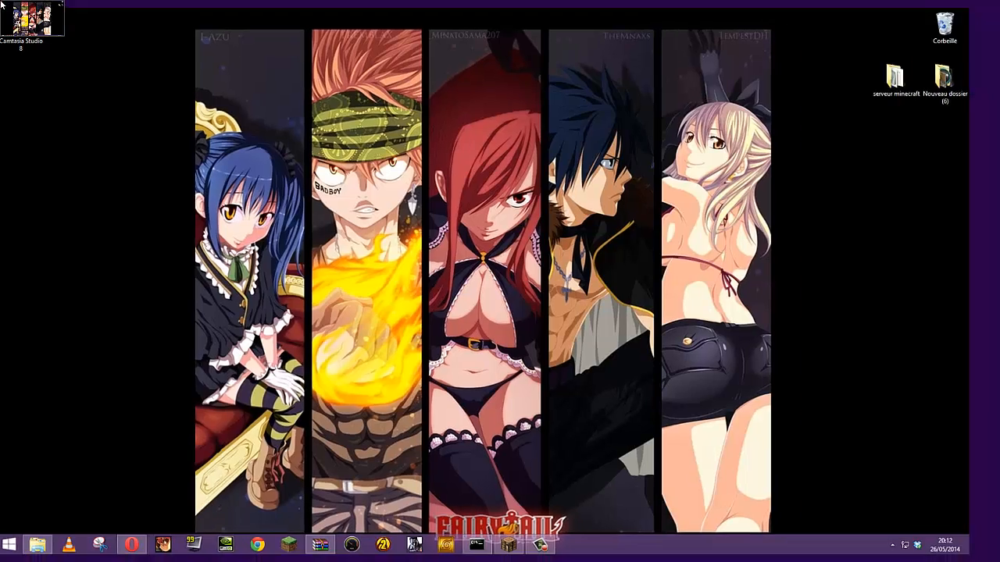
pyautogui.click(3, 5)
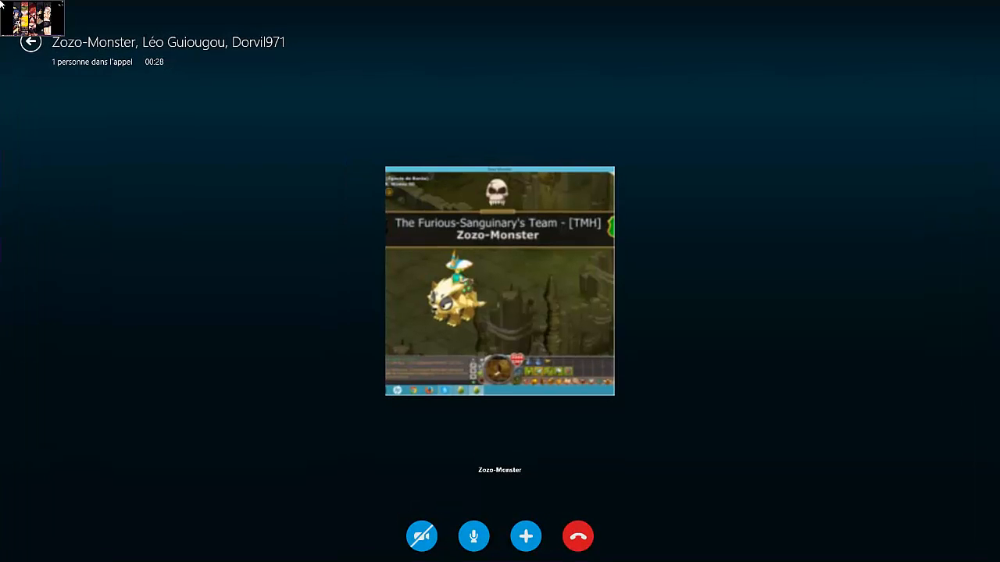
pyautogui.click(3, 4)
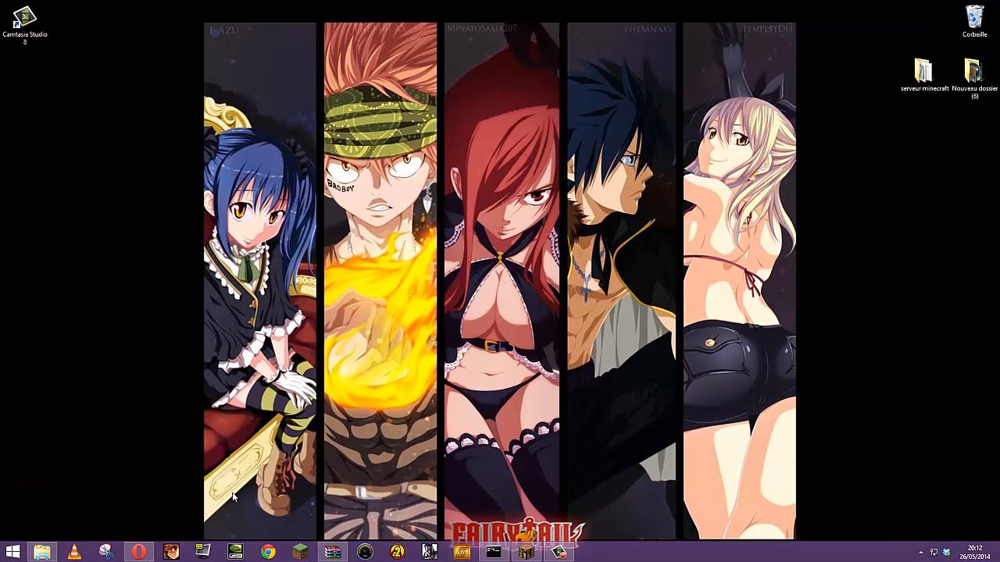
pyautogui.click(496, 554)
pyautogui.click(496, 554)
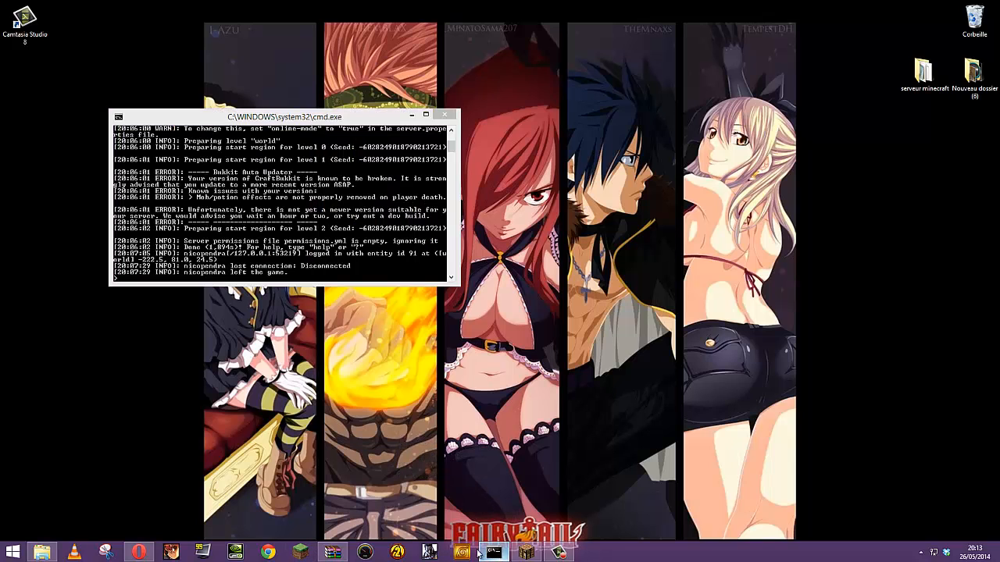
pyautogui.click(139, 552)
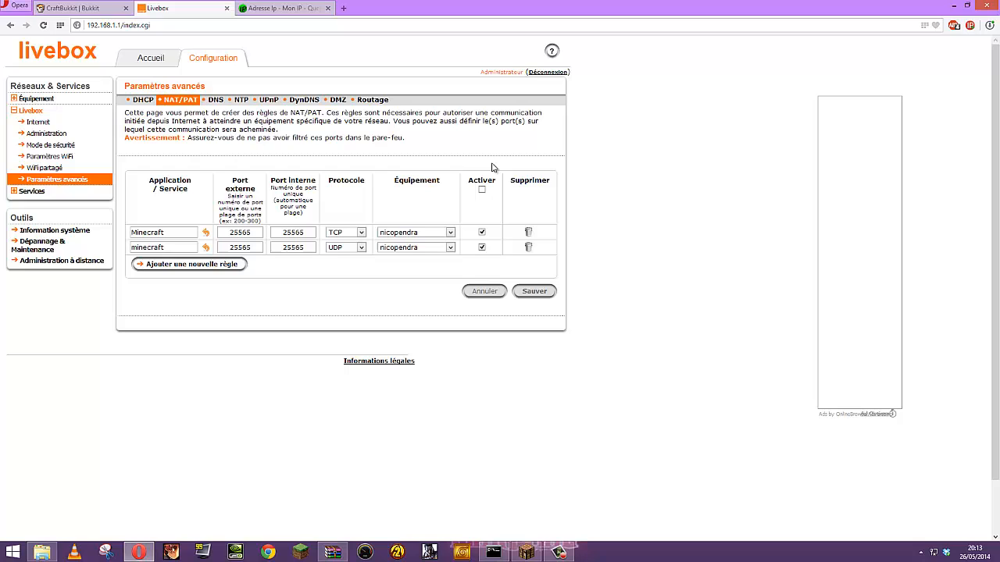
# Copy the public IP from mon-ip.com and send it in the Skype call chat
pyautogui.click(283, 10)
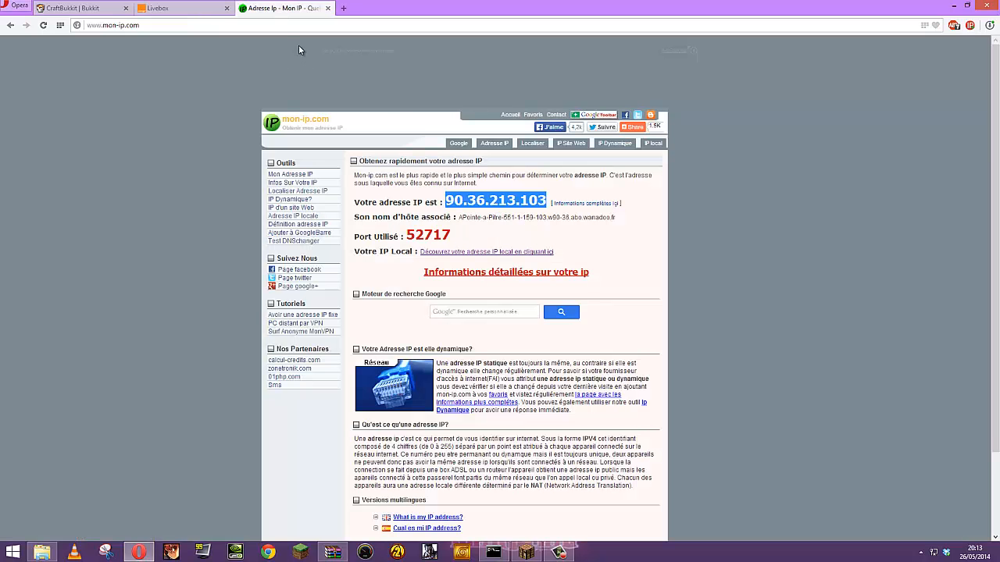
pyautogui.moveTo(548, 205); pyautogui.dragTo(445, 202)
pyautogui.hotkey('ctrl', 'c')
pyautogui.click(5, 4)
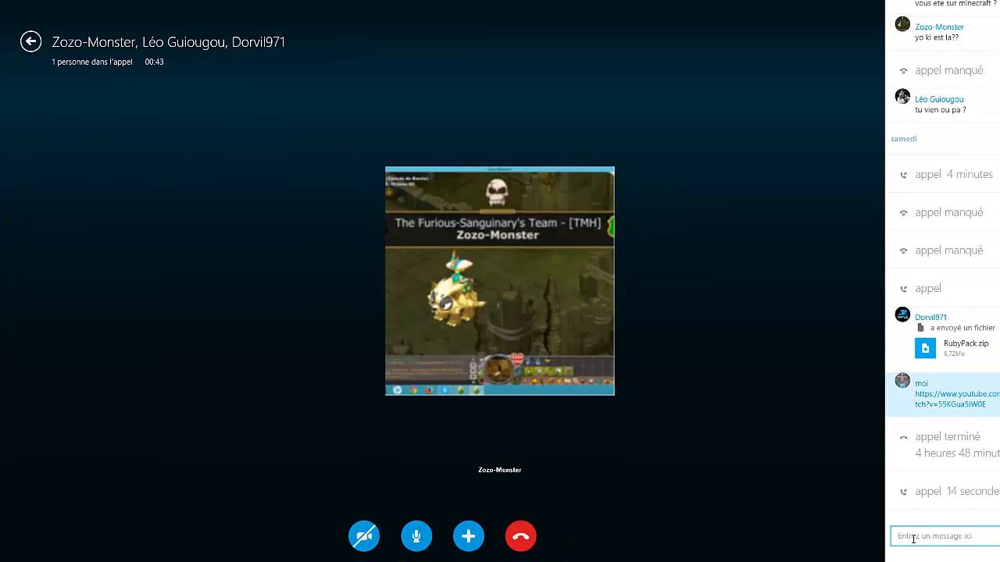
pyautogui.click(913, 537)
pyautogui.hotkey('ctrl', 'v')
pyautogui.press('Return')
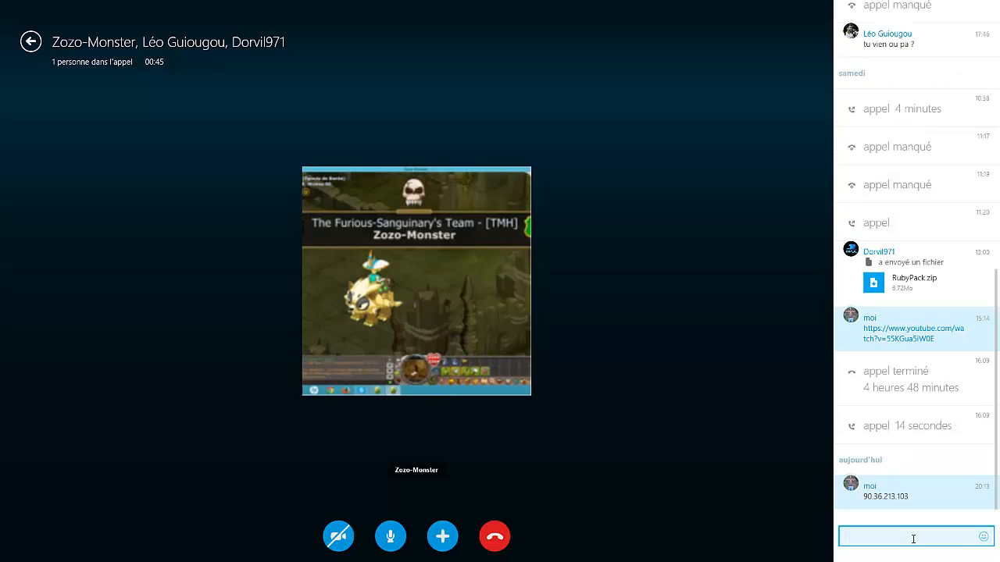
pyautogui.click(5, 4)
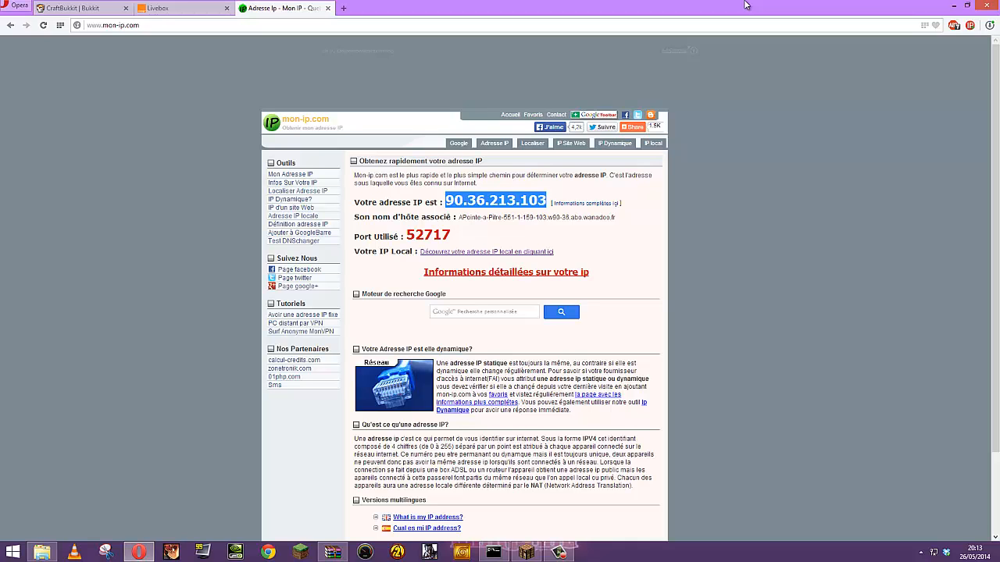
pyautogui.click(953, 5)
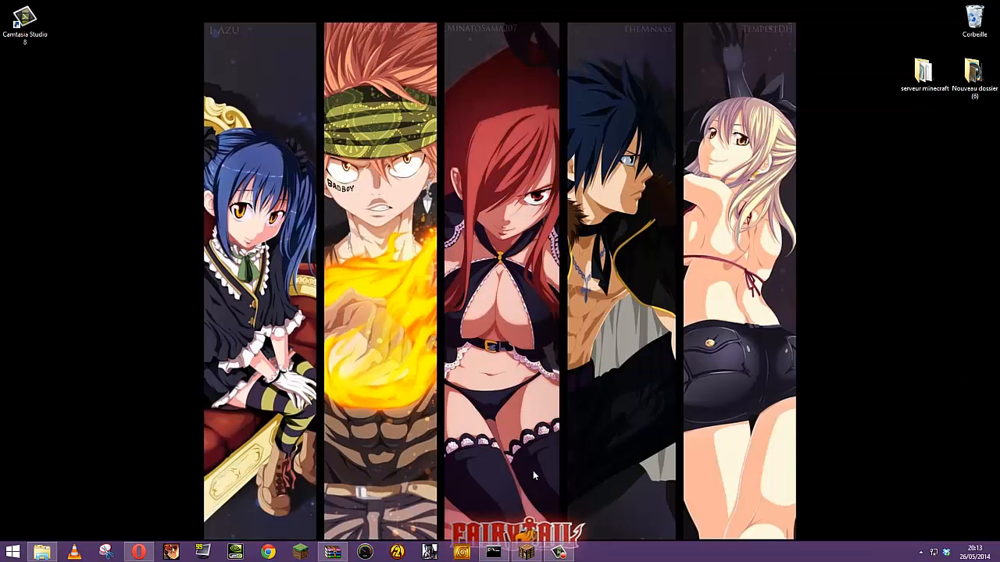
# Refresh the Multijoueur server list and select mon Serveur Minecraft, now showing 1/10 players
pyautogui.click(526, 552)
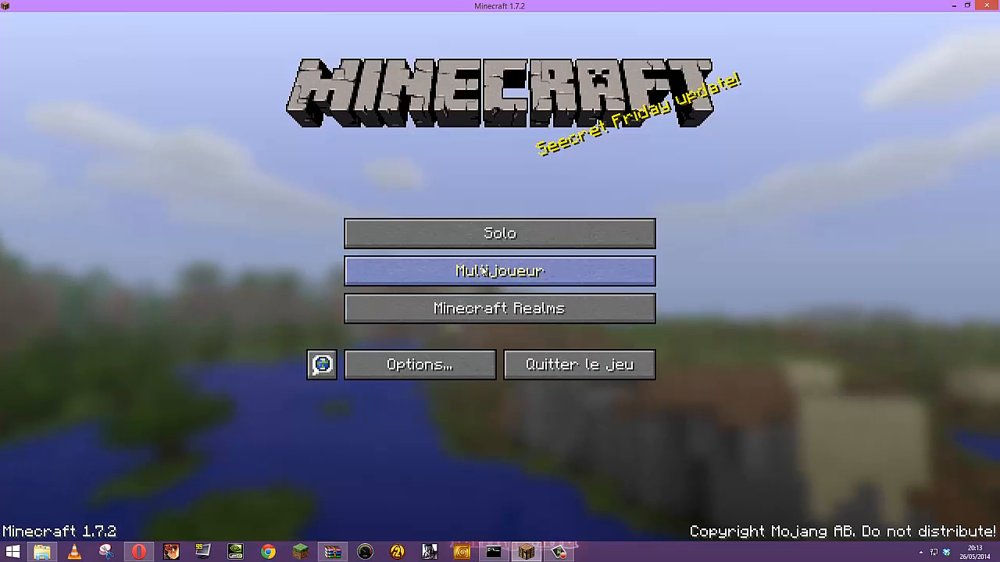
pyautogui.click(483, 270)
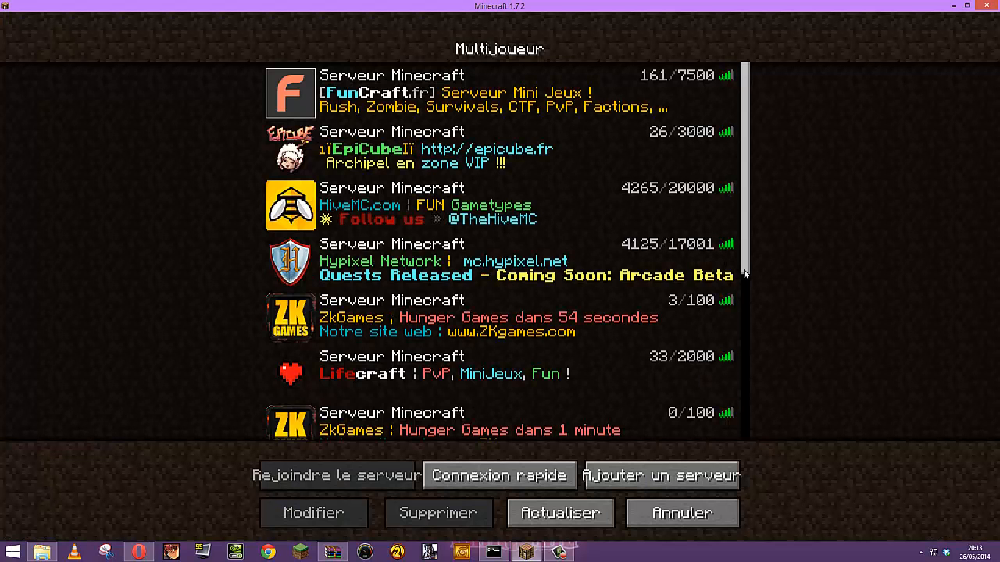
pyautogui.scroll(-10, 755, 416)
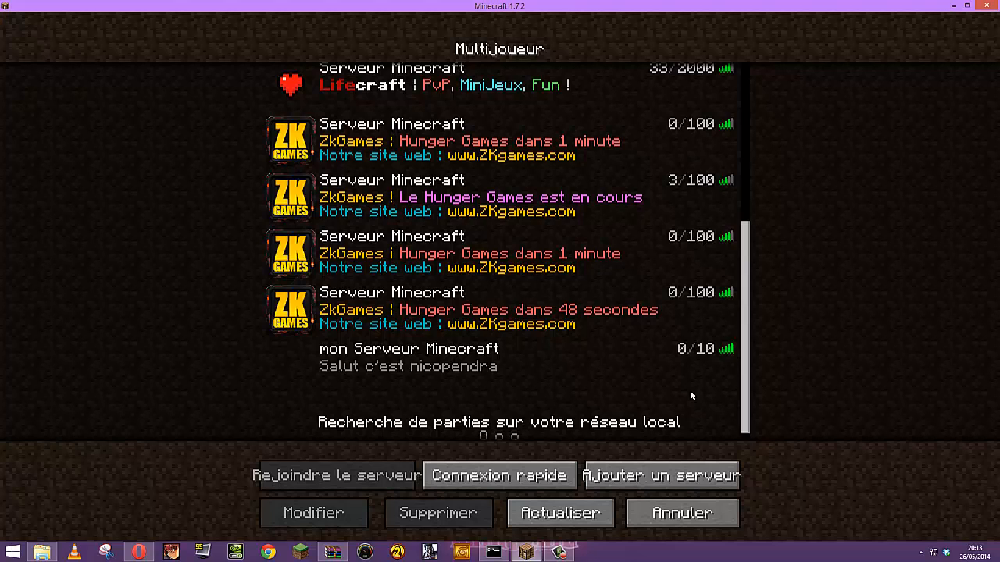
pyautogui.click(552, 514)
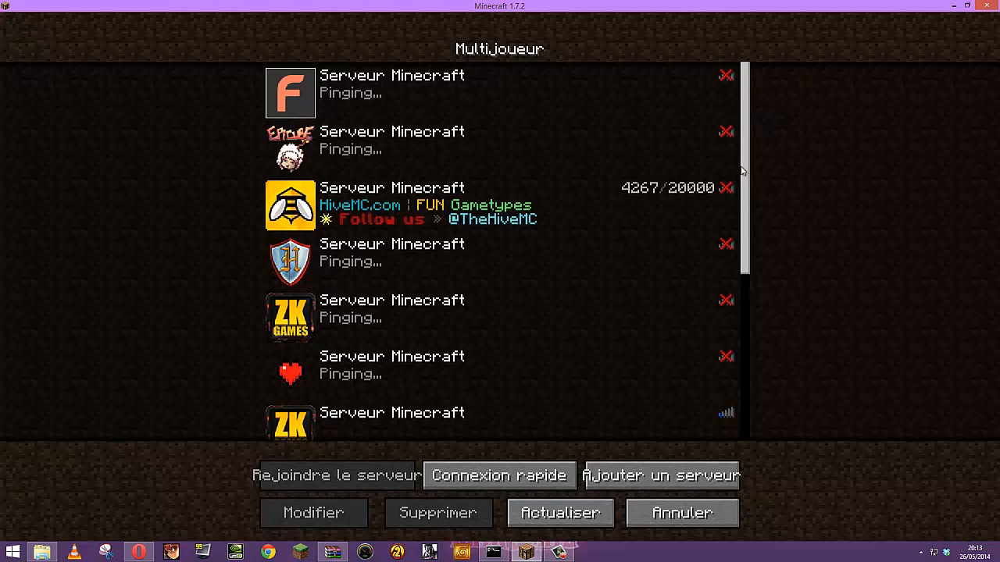
pyautogui.moveTo(748, 268); pyautogui.dragTo(746, 394)
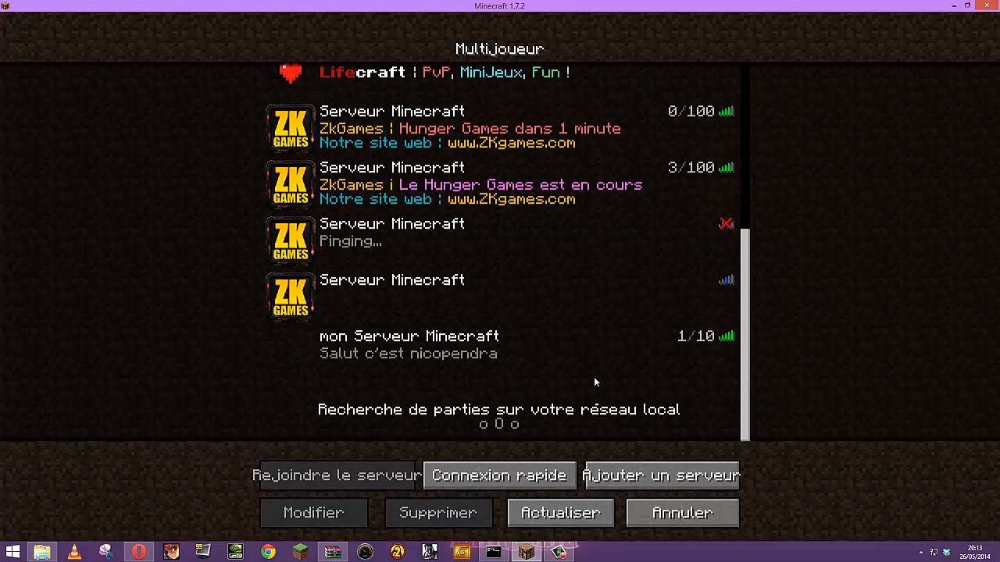
pyautogui.click(678, 336)
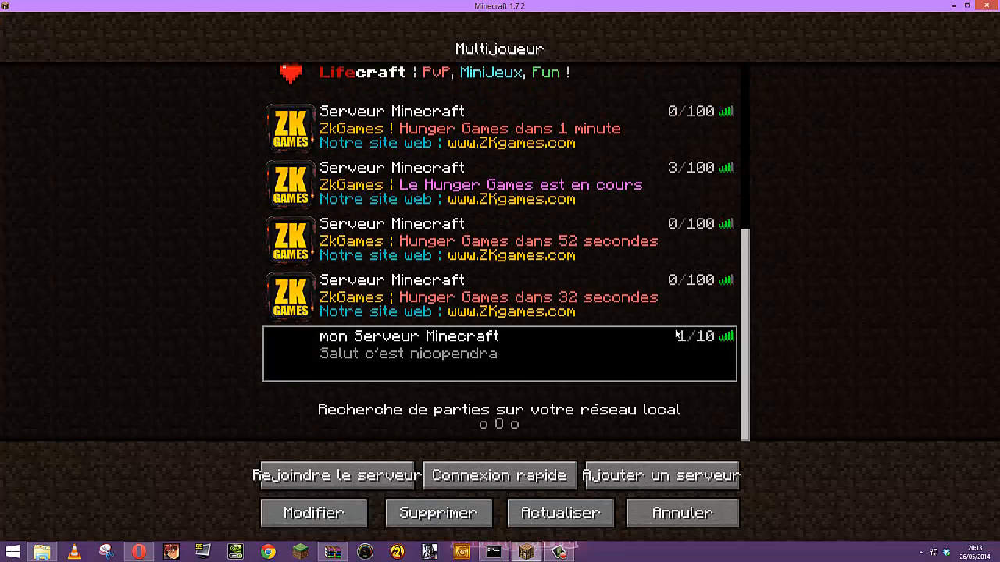
# Join mon Serveur Minecraft and check the Tab player list shows both host and friend
pyautogui.doubleClick(678, 336)
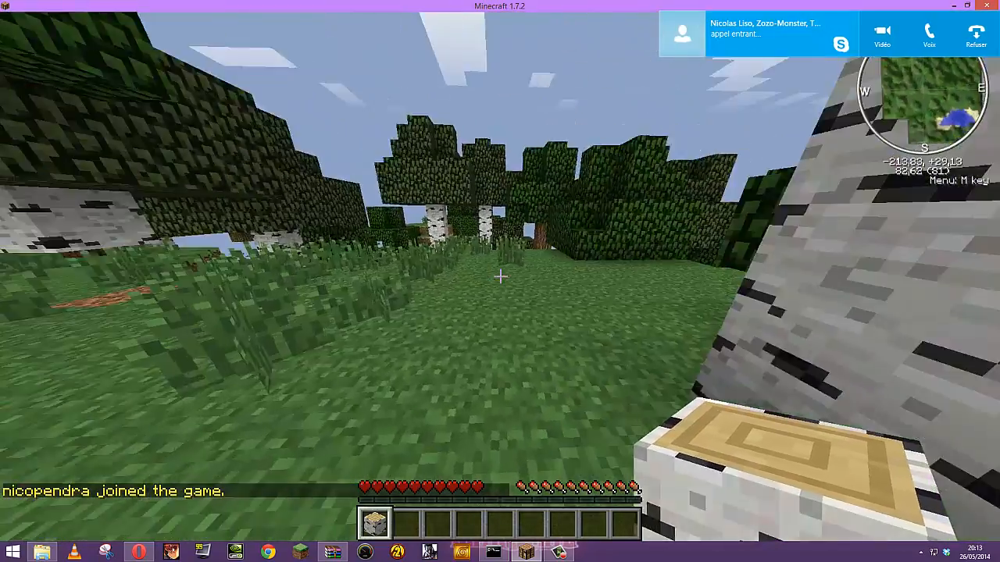
pyautogui.press('w')
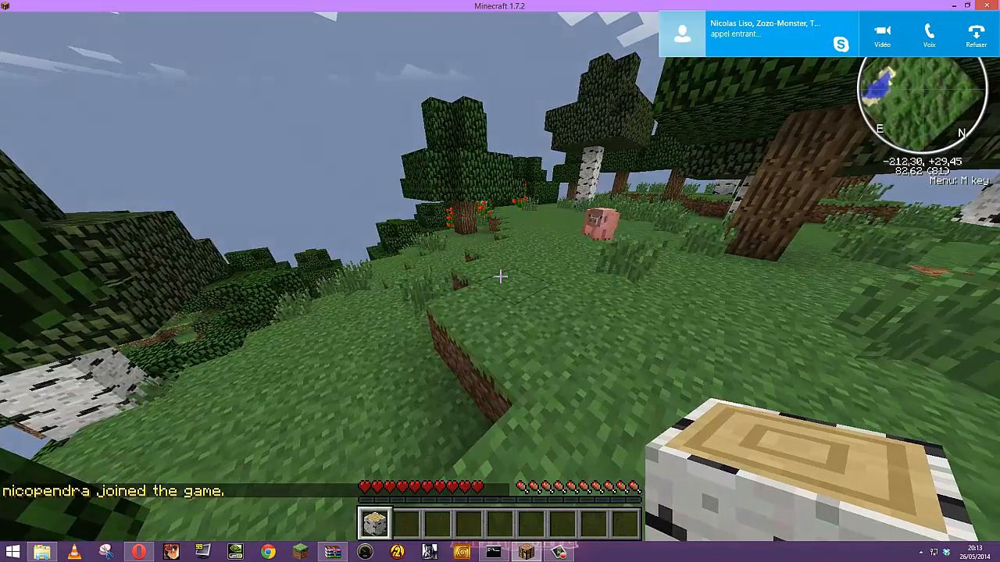
pyautogui.press('Tab')
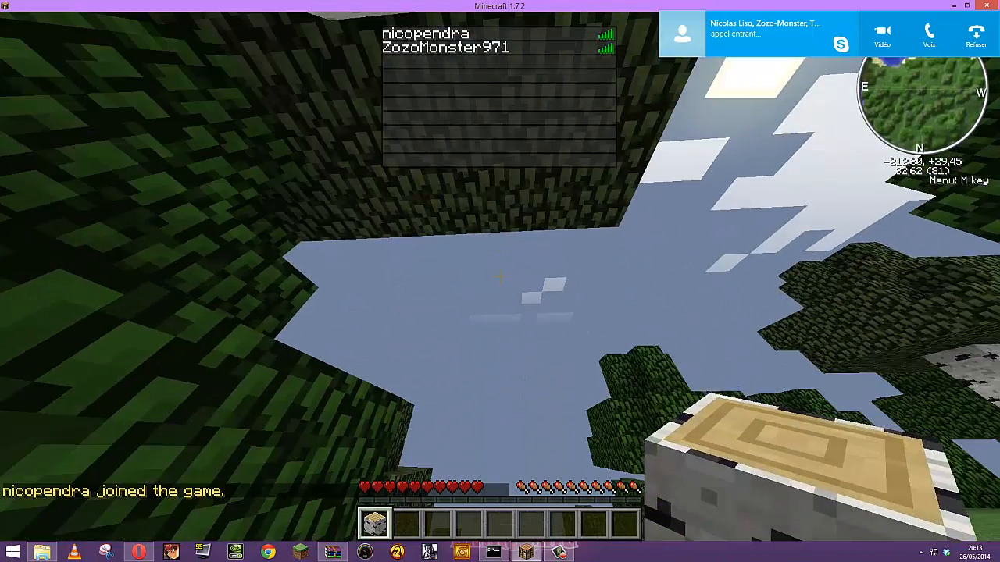